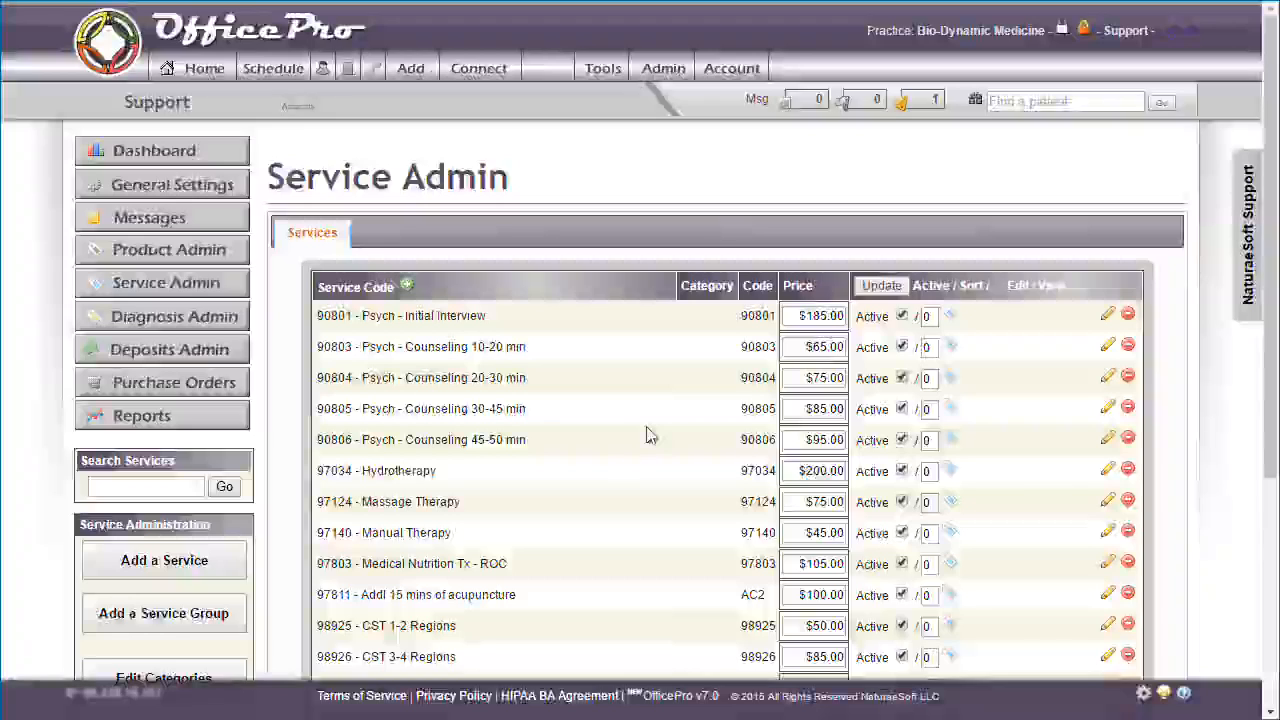
Open the Service Admin page and look over the service list and the service administration options
click(663, 68)
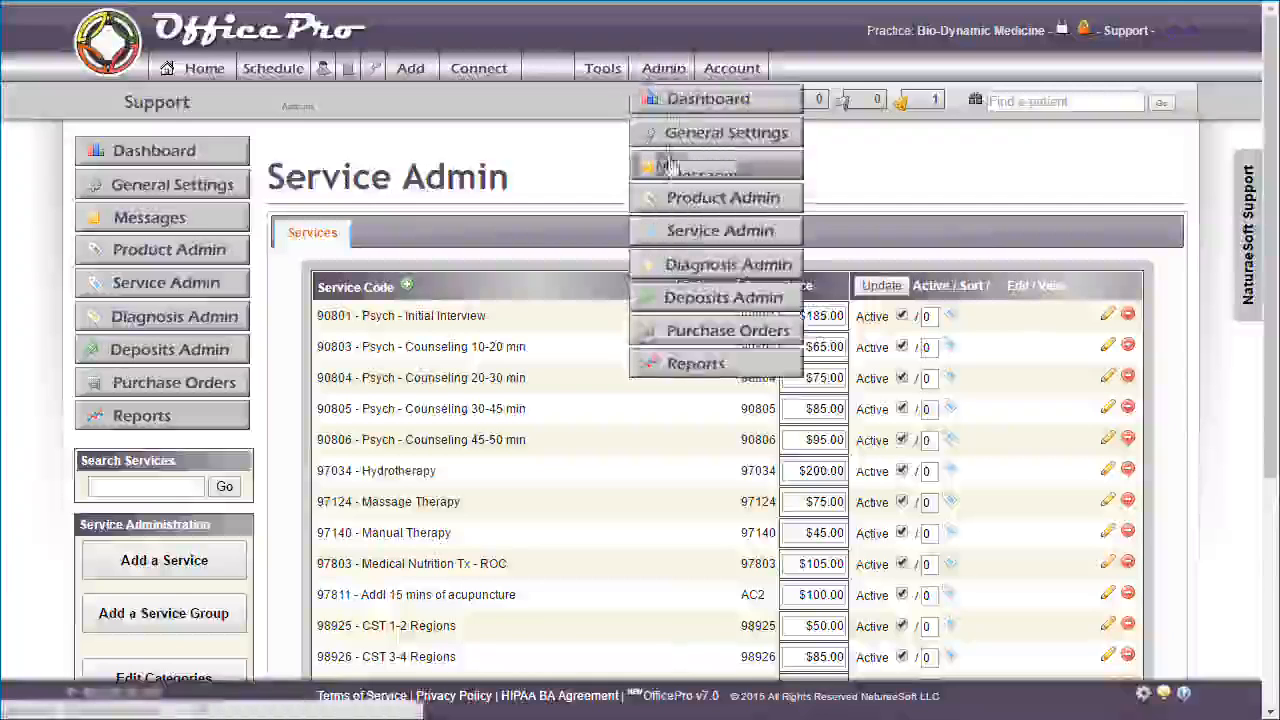
click(678, 236)
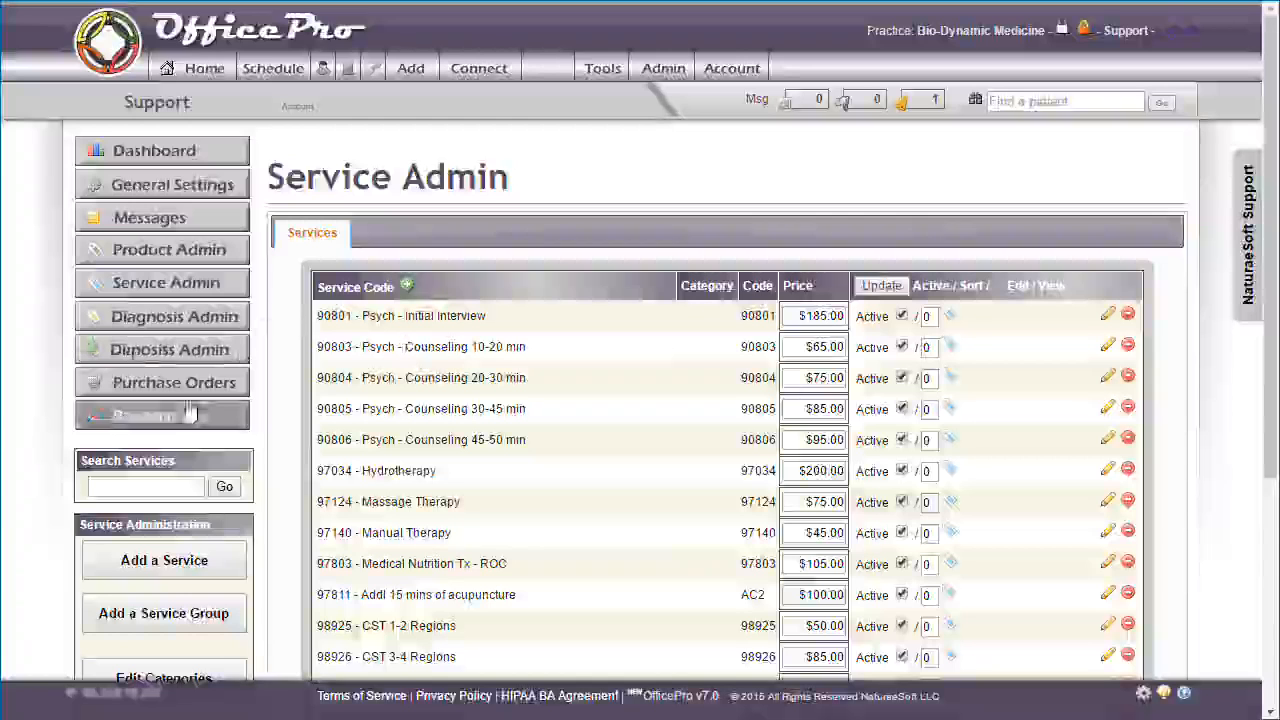
scroll(228, 455, down, 3)
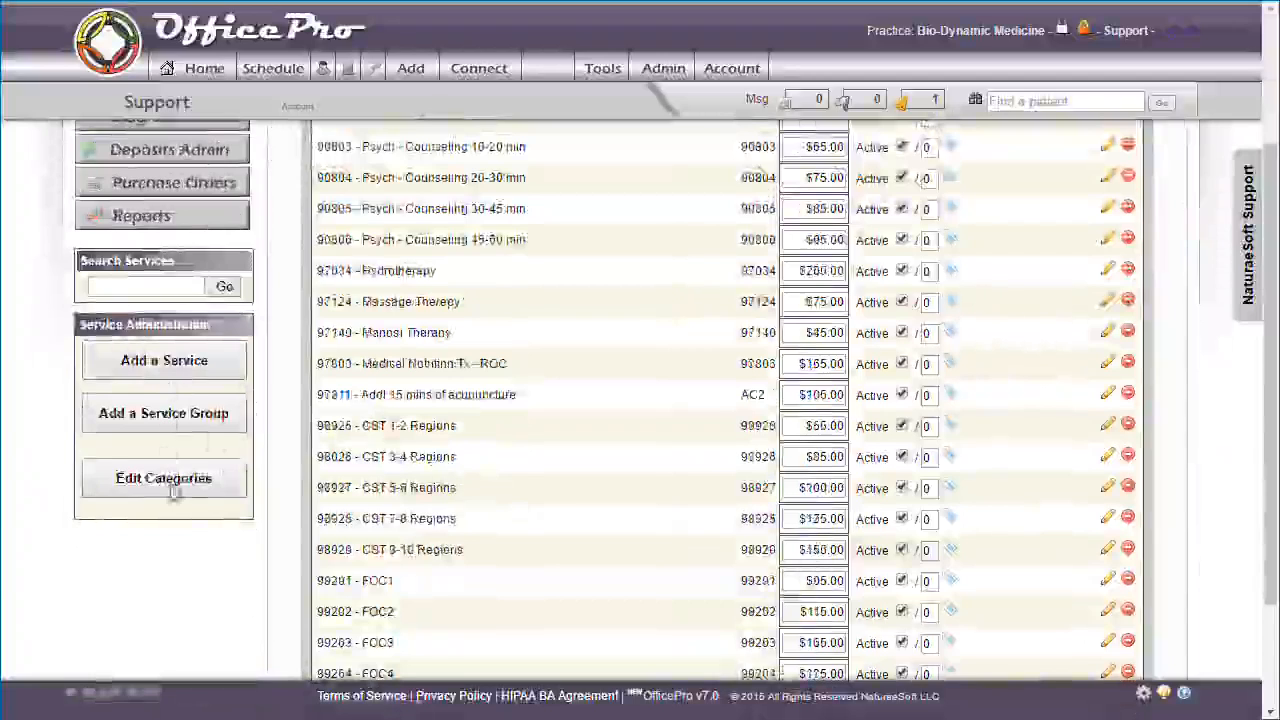
scroll(588, 526, up, 3)
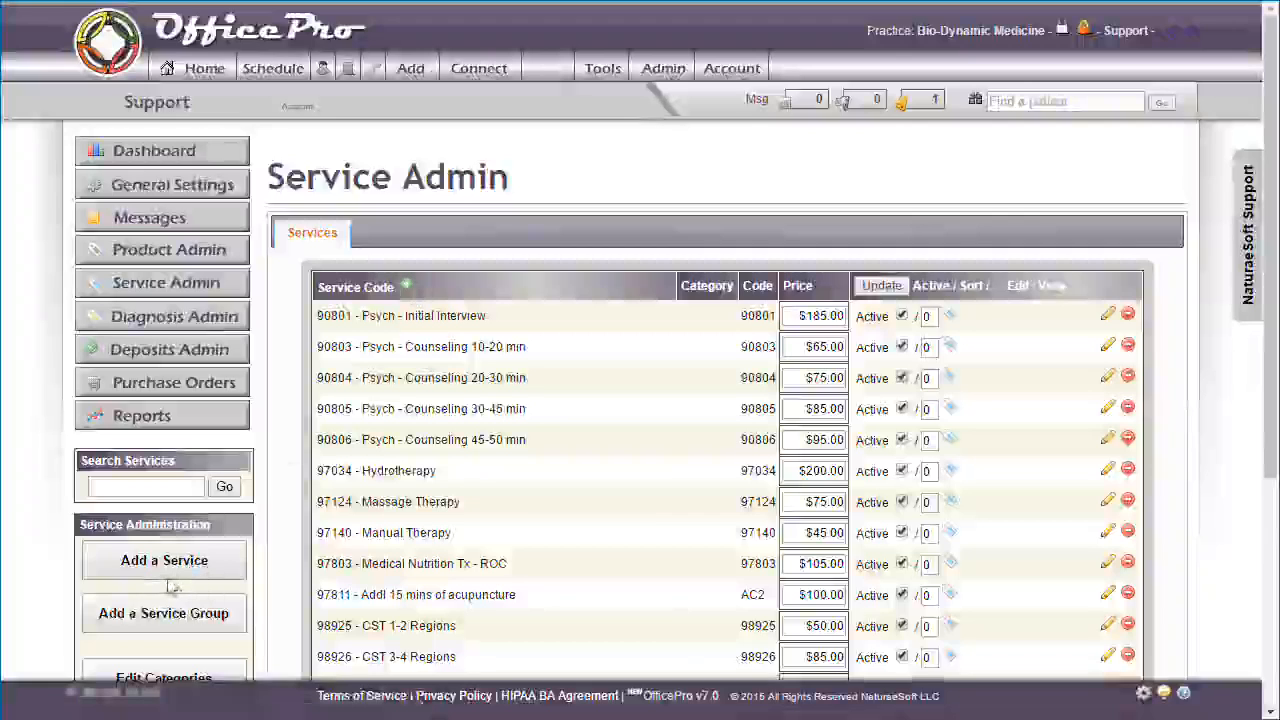
Review the blank Add Service form and the details of service 90801 Psych - Initial Interview, closing each without saving
click(406, 287)
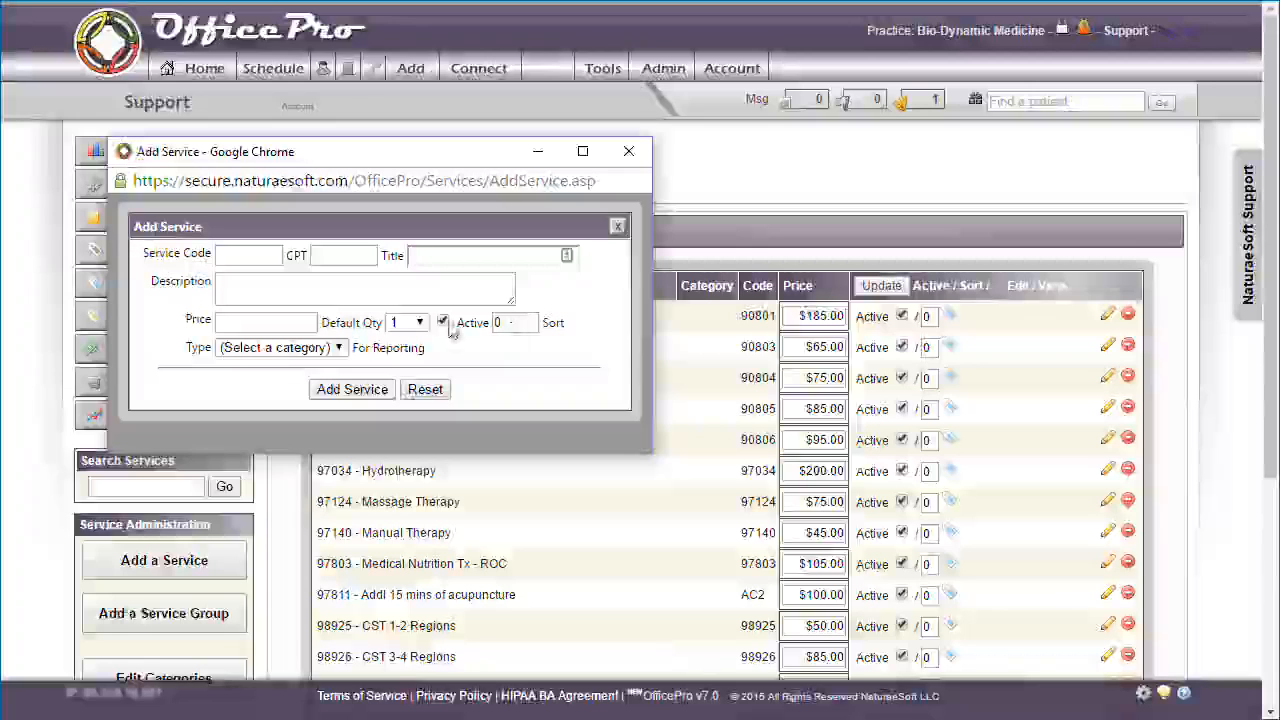
click(513, 320)
click(628, 151)
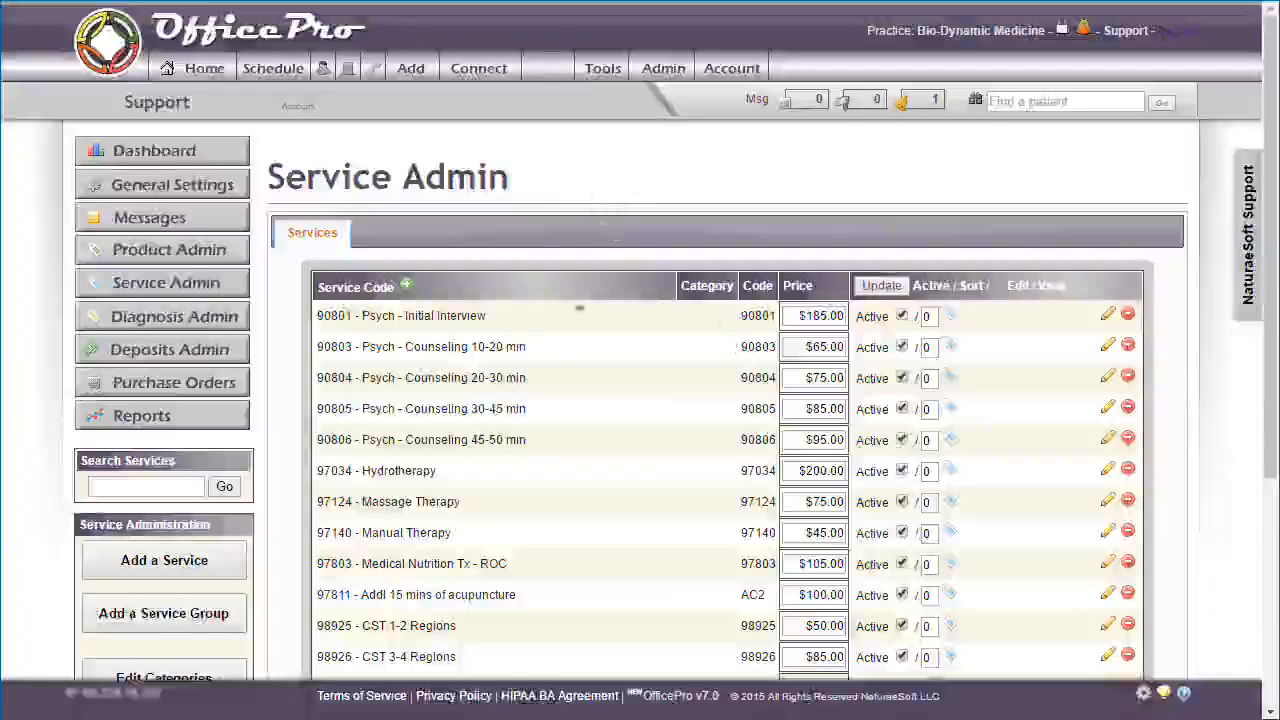
click(333, 316)
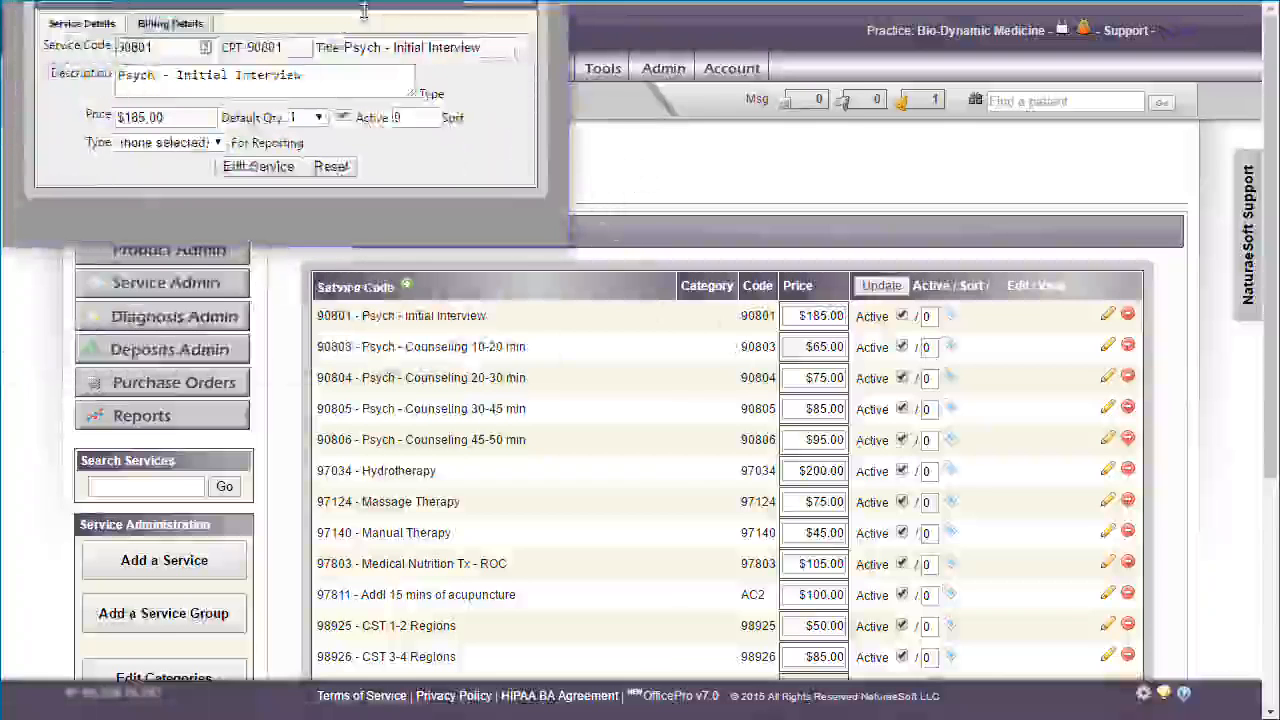
click(632, 157)
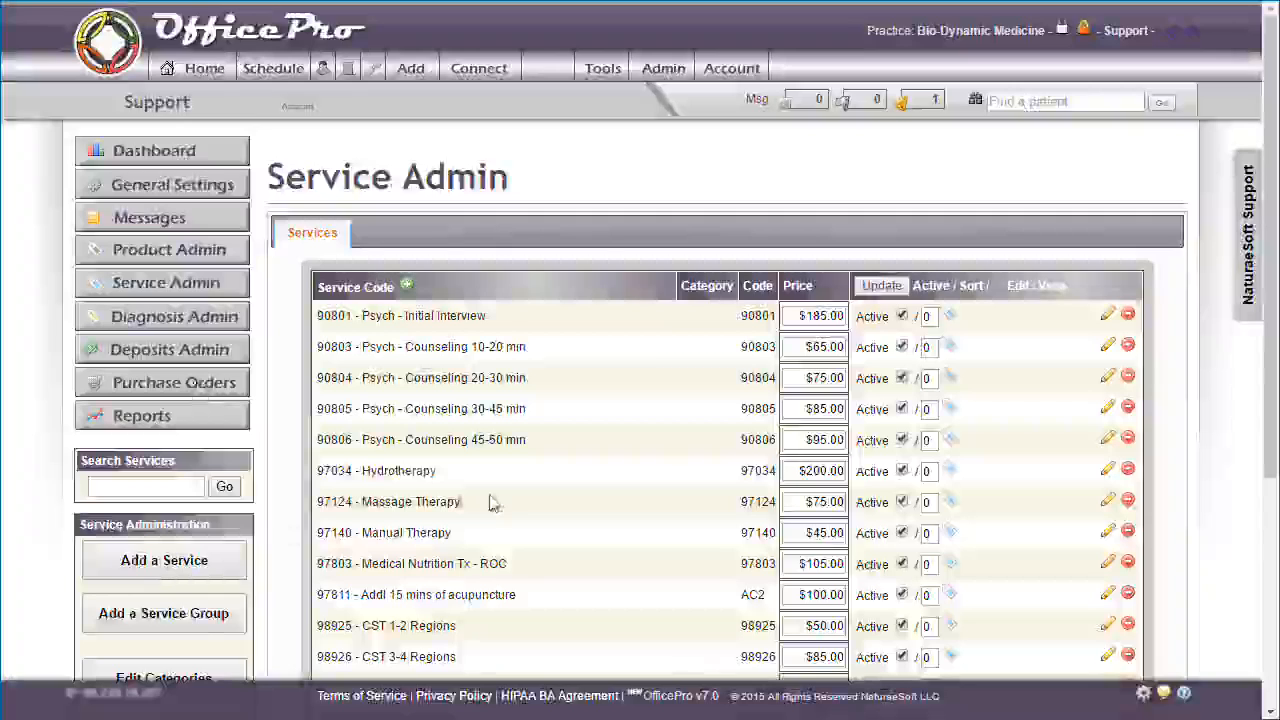
Start a new service group and add service 99203 (FOC3) to it
click(199, 622)
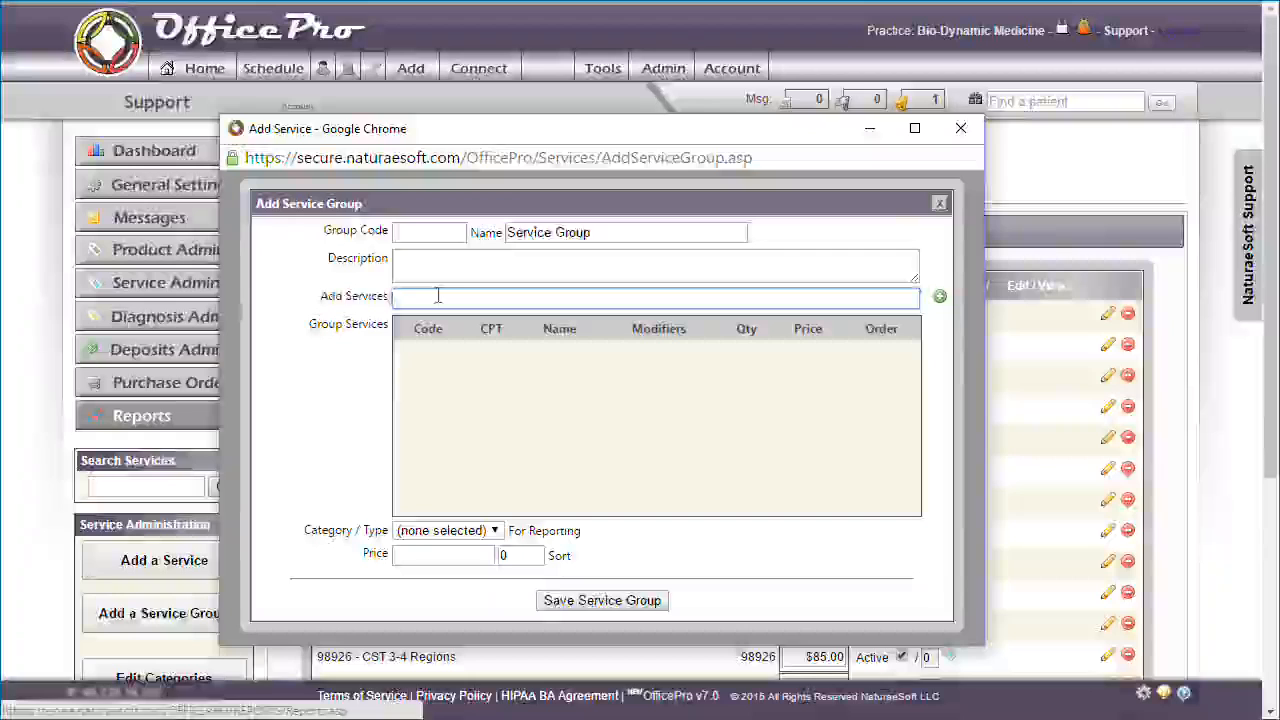
text(99)
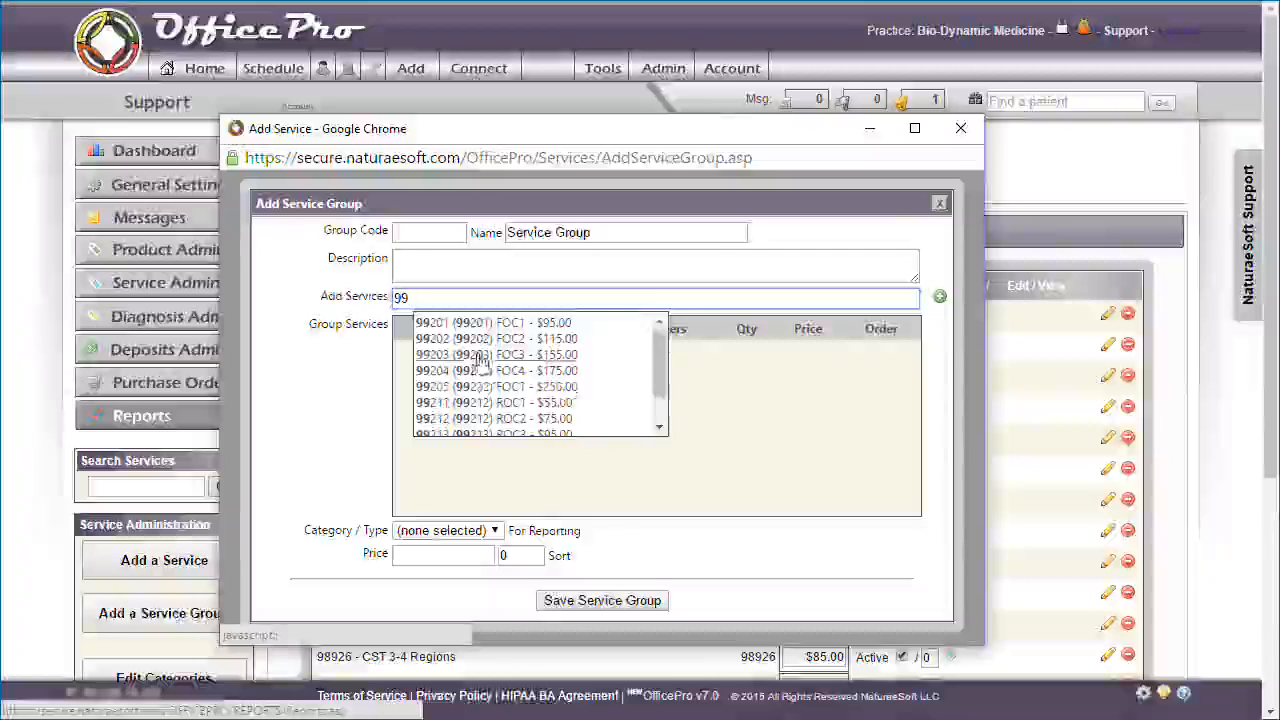
click(490, 354)
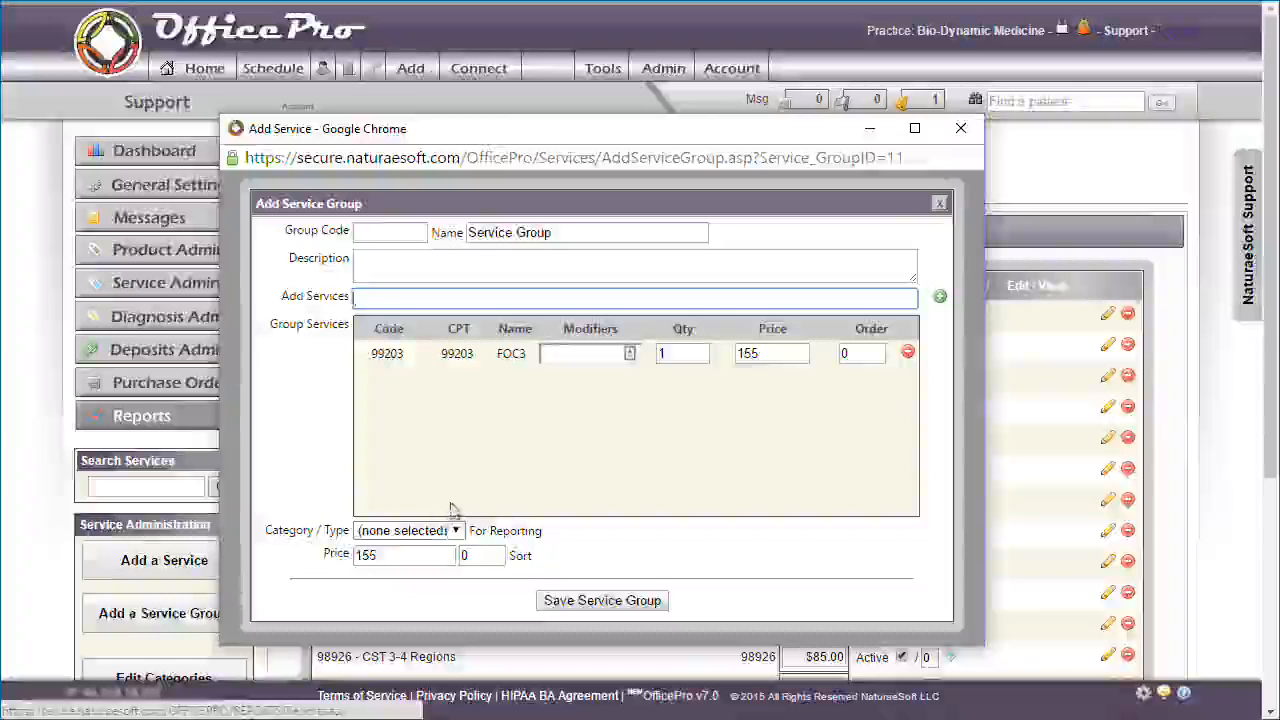
Give the service group the code INITACU and the name Initial Acupuncture Session
click(403, 231)
text(NITAC)
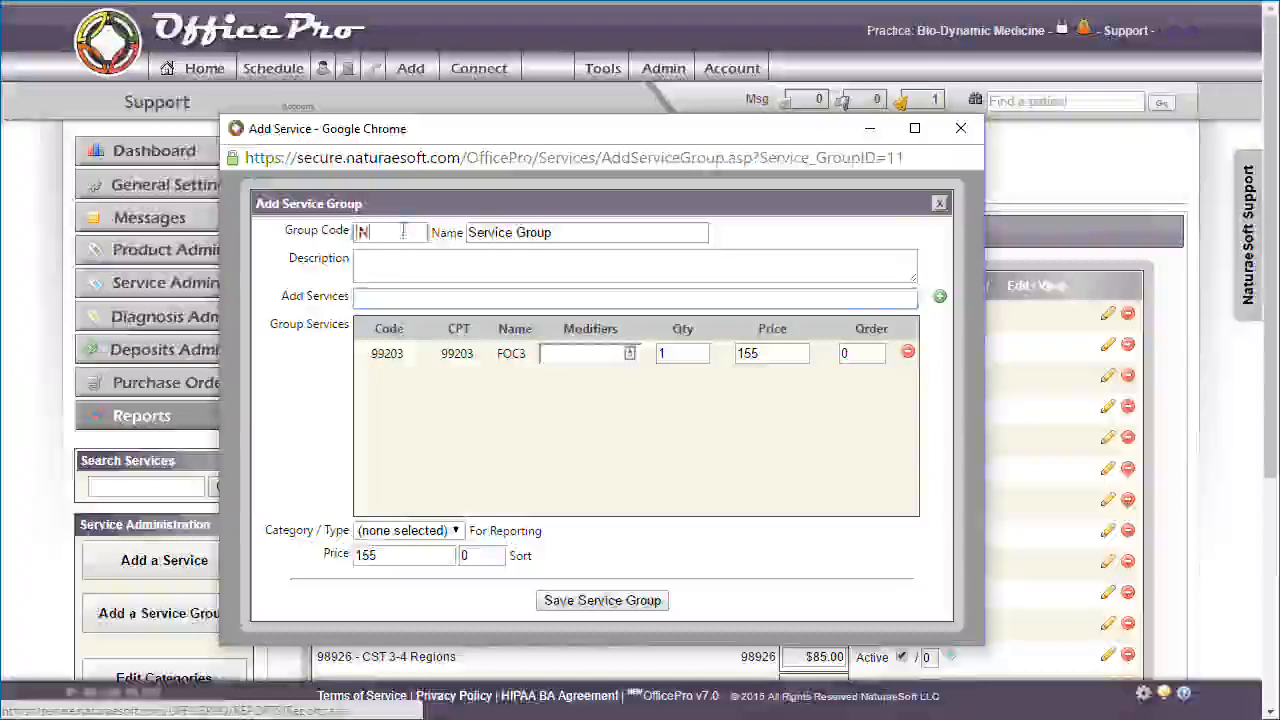
text(U)
click(562, 231)
drag(572, 231, 445, 226)
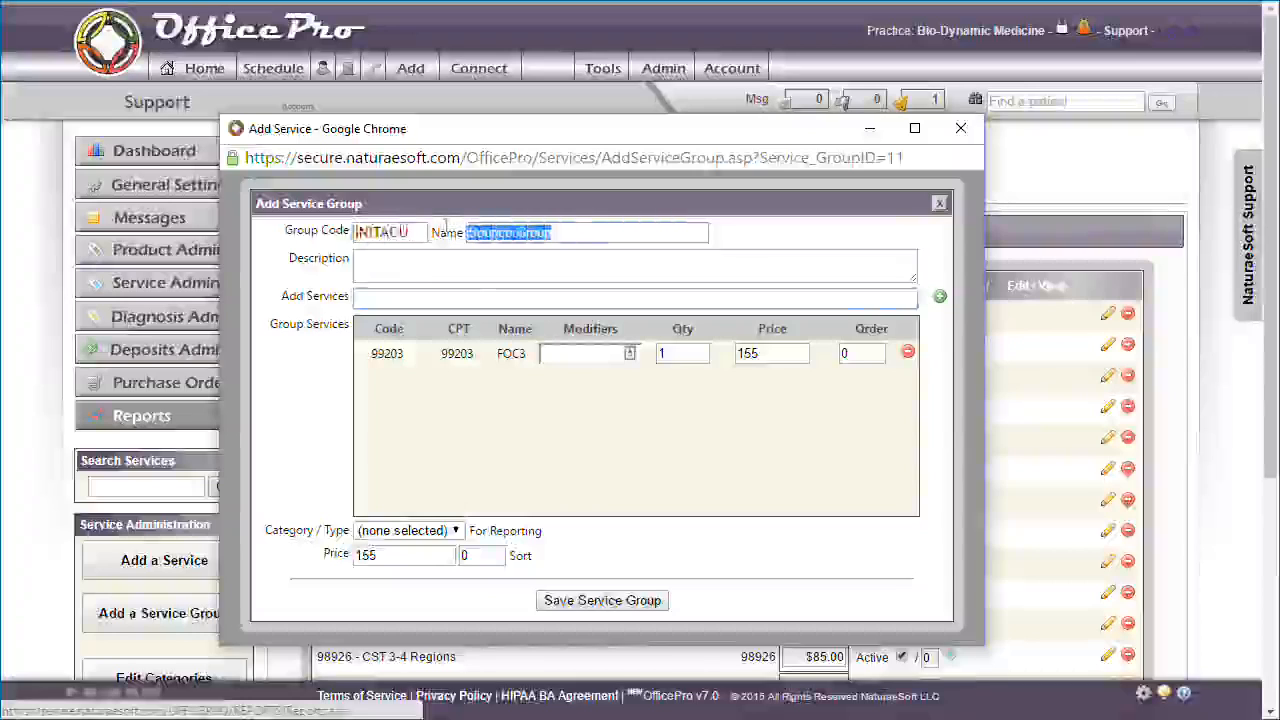
key(BackSpace)
text(al A)
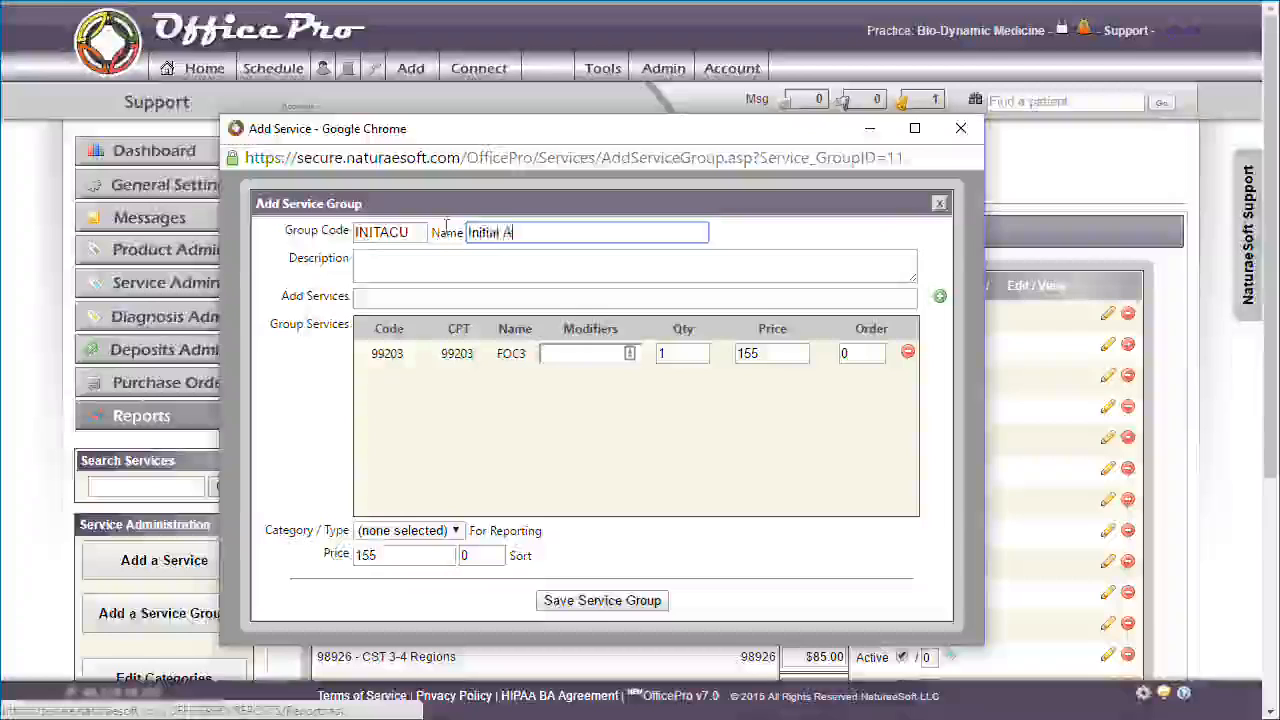
text(cupuncture Session)
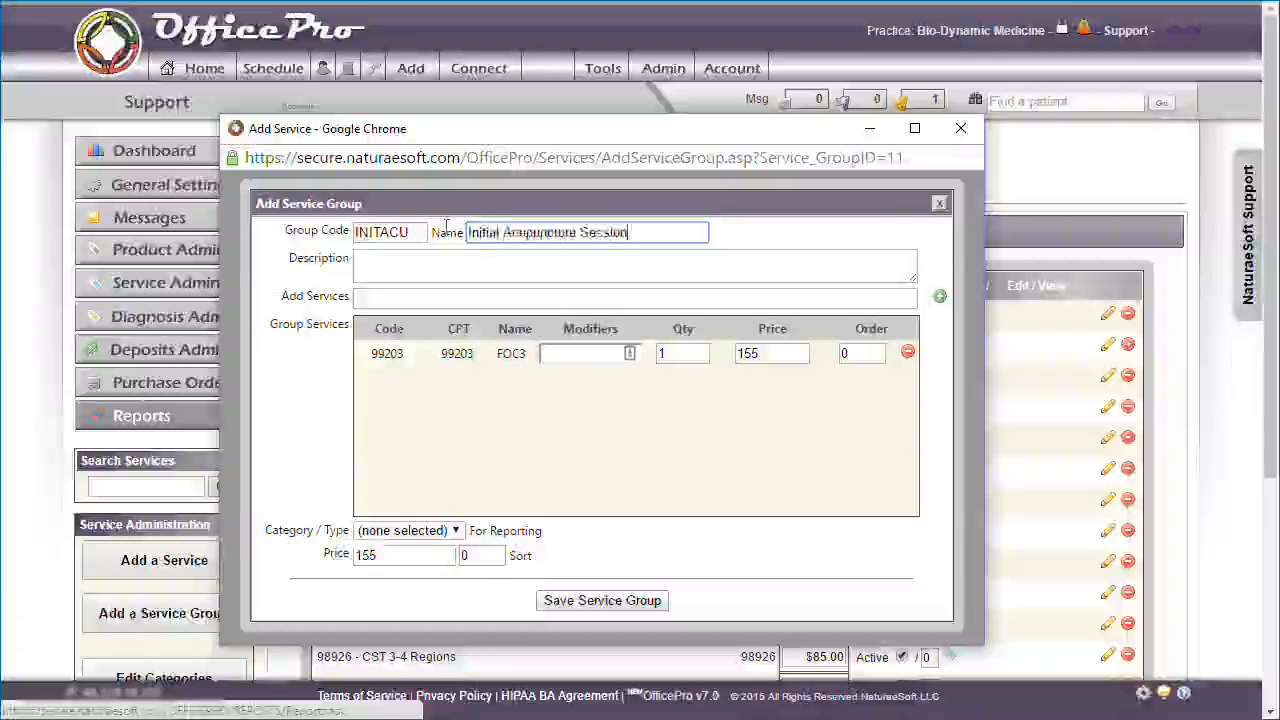
Add the services AC (First 15 mins of acupuncture) and 97811 (Addl 15 mins of acupuncture) to the group
click(550, 354)
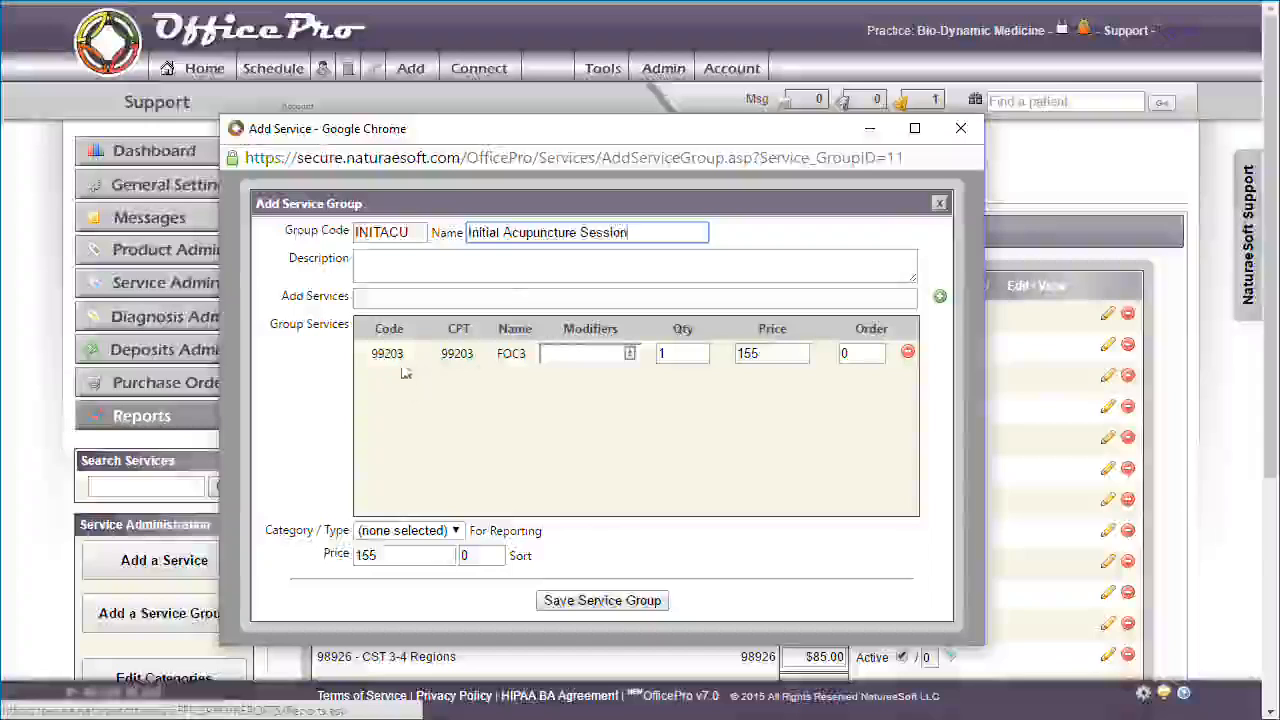
click(508, 297)
text(ac)
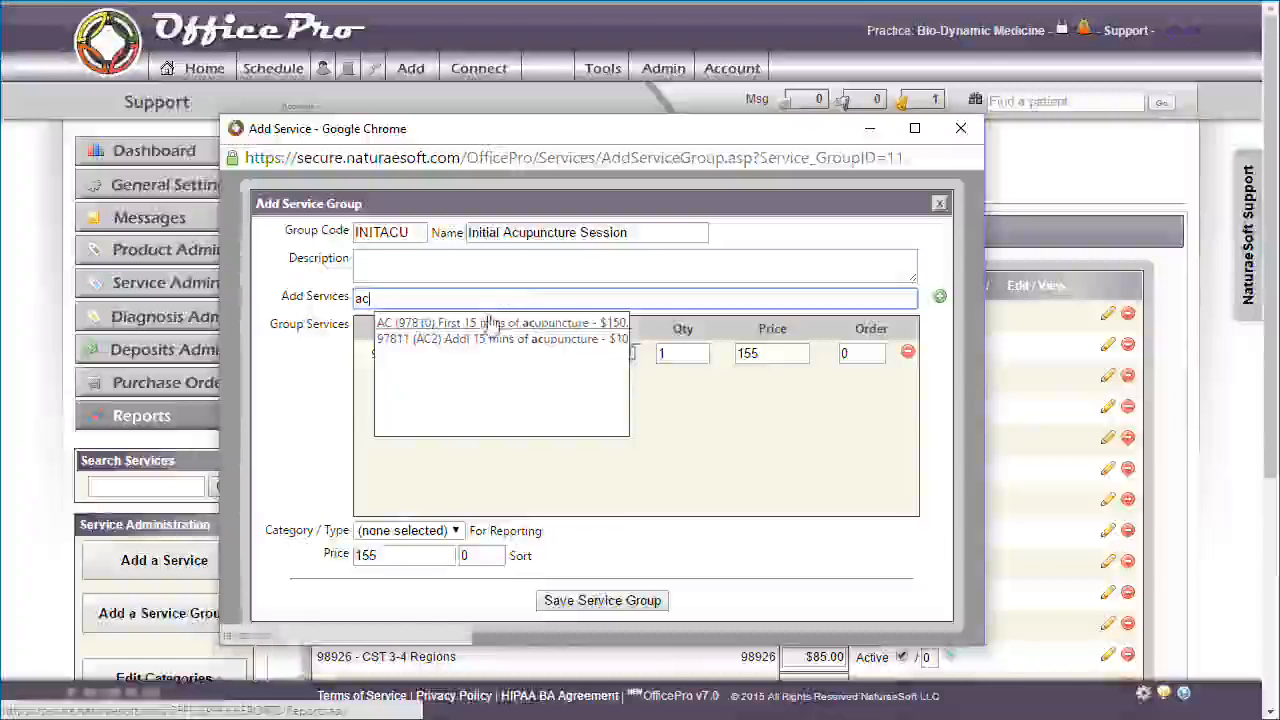
click(490, 322)
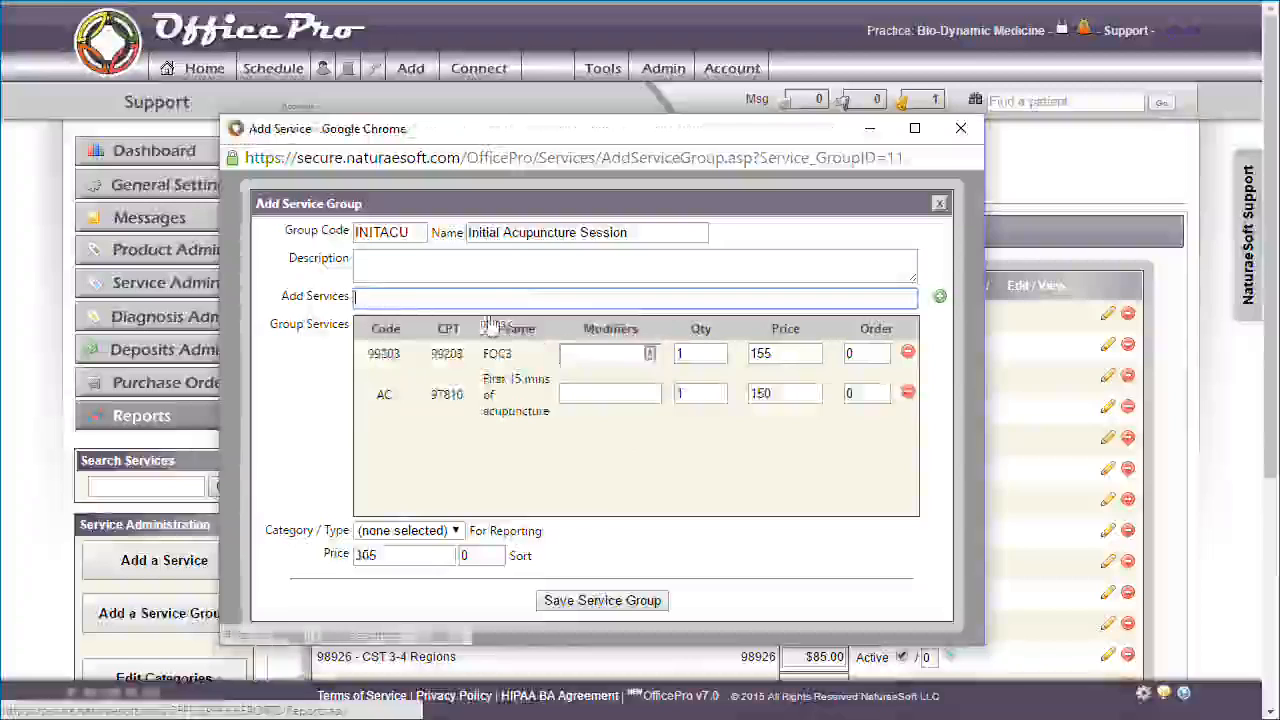
text(ac2)
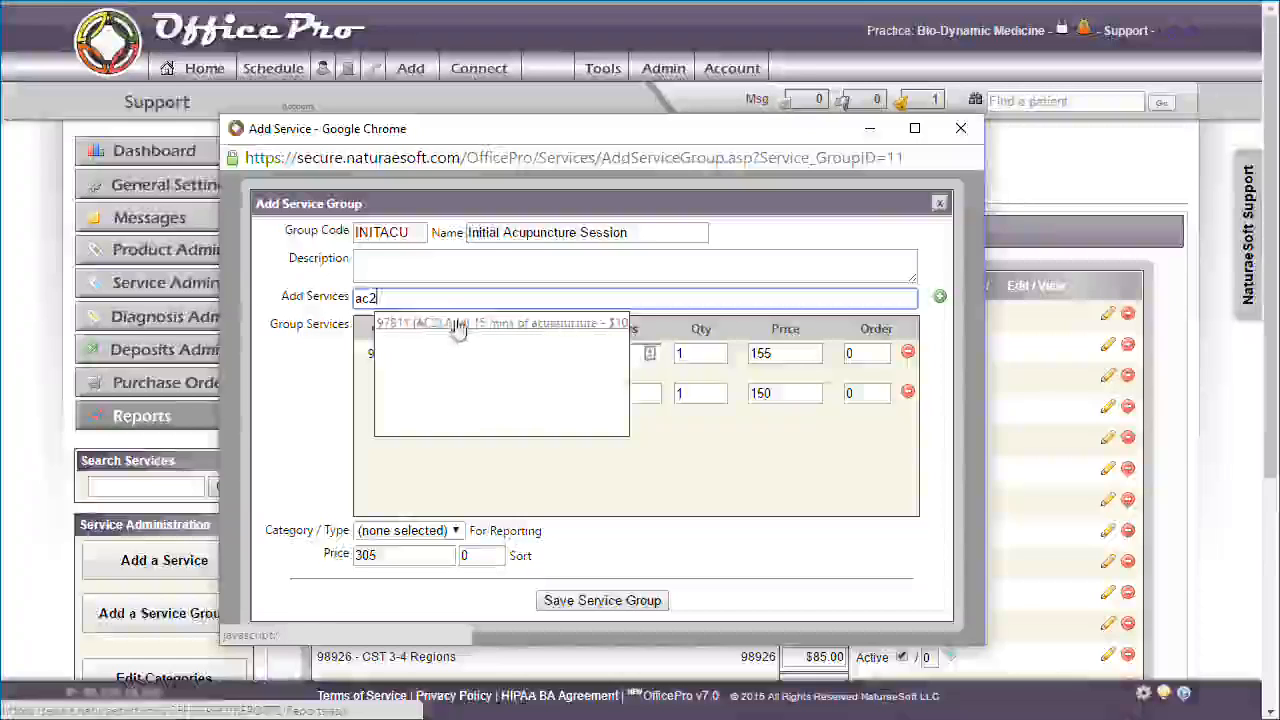
click(457, 325)
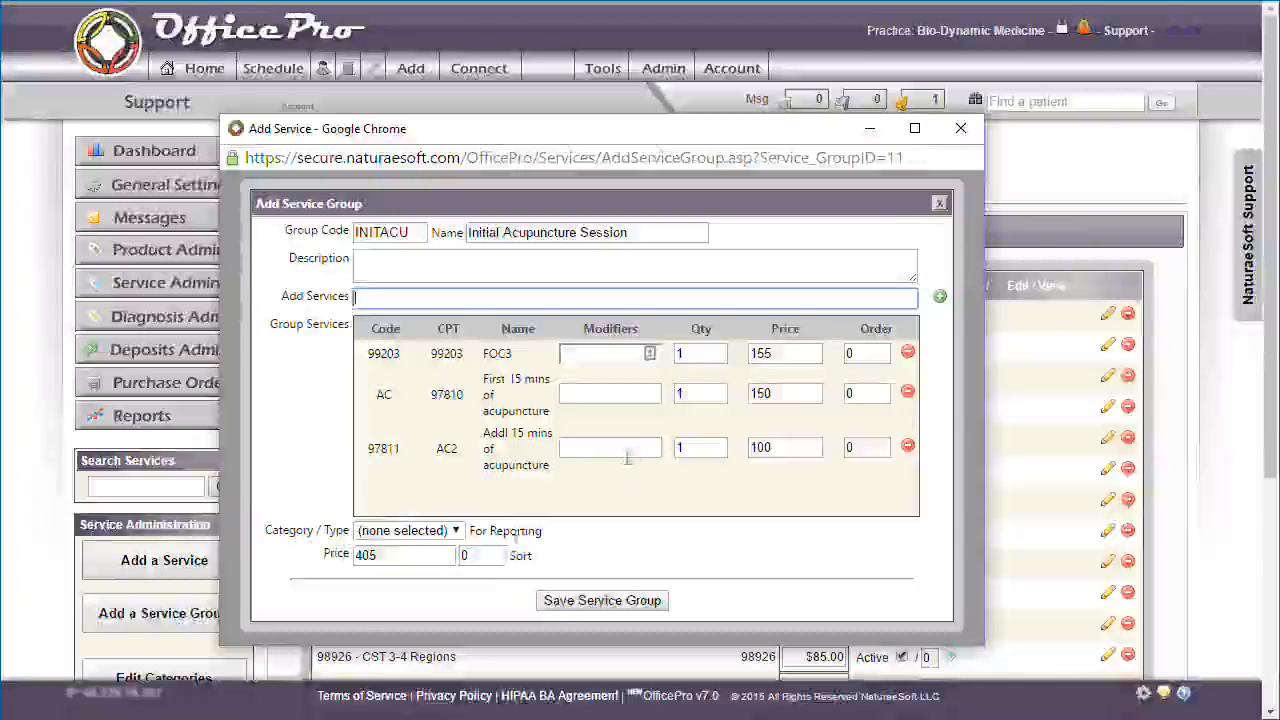
Set modifier 25 on group service 99203 and quantity 2 on group service 97811, saving each row
click(604, 356)
text(25)
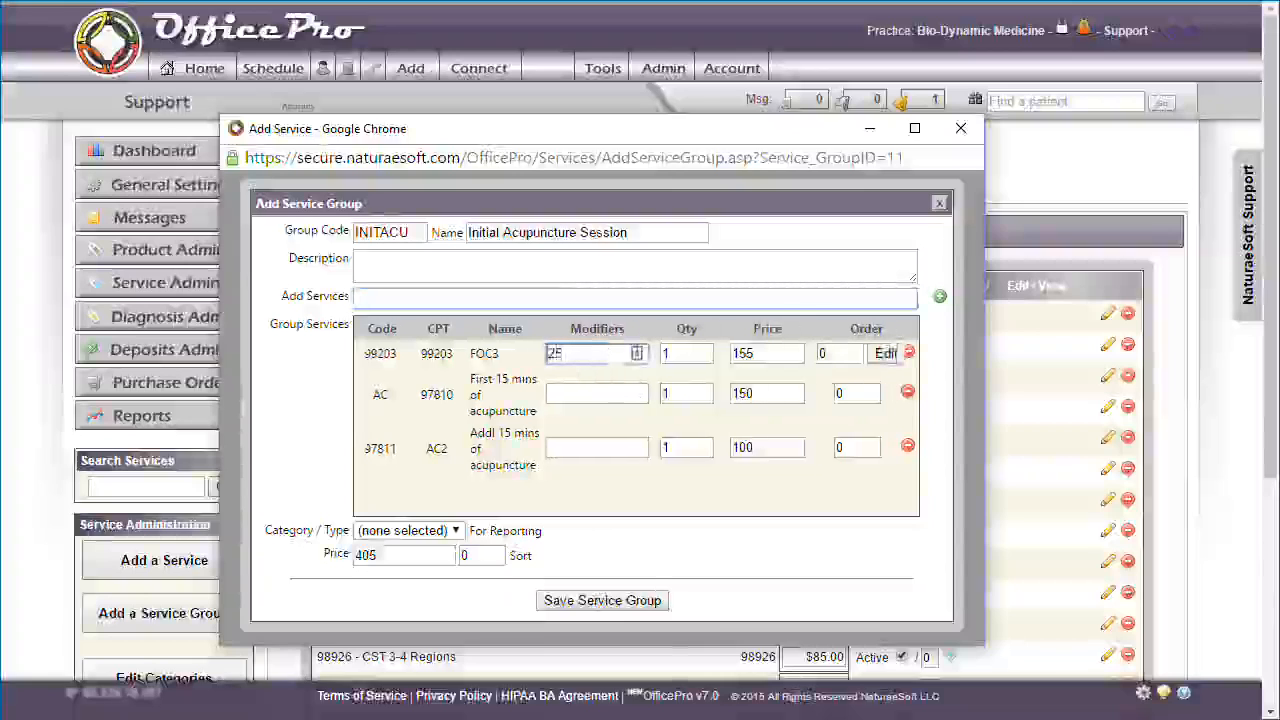
click(884, 354)
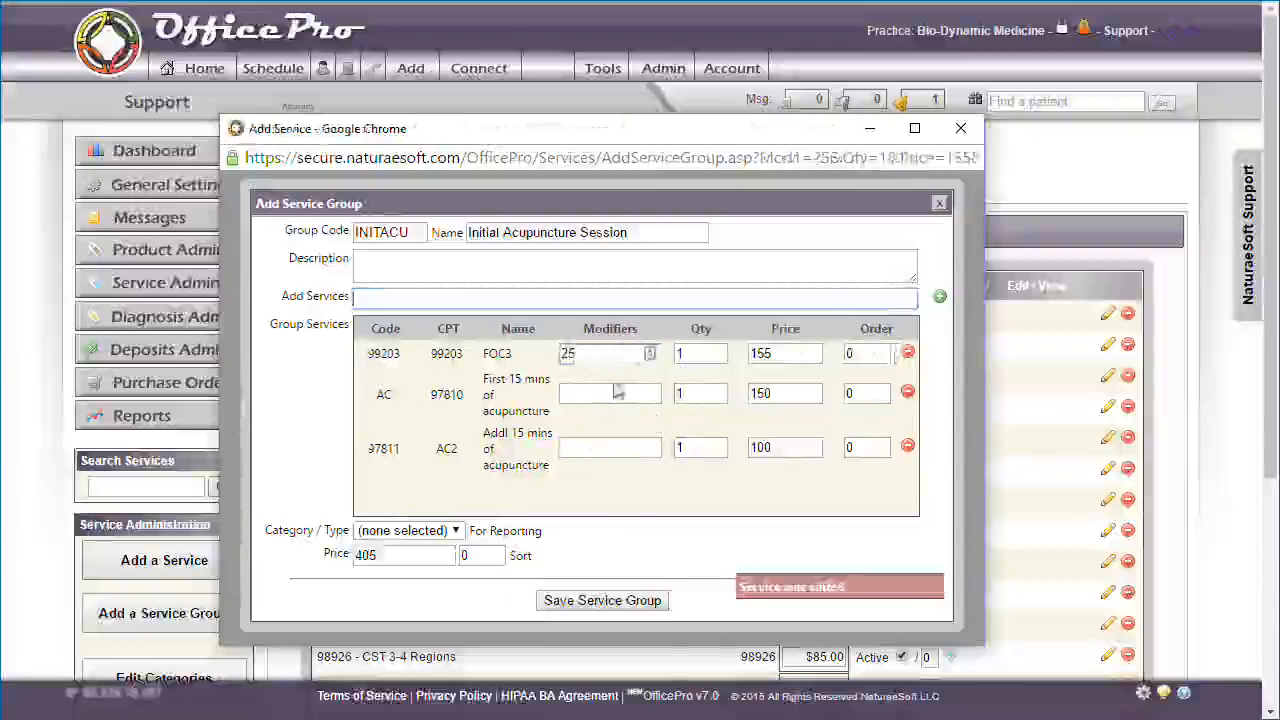
click(700, 448)
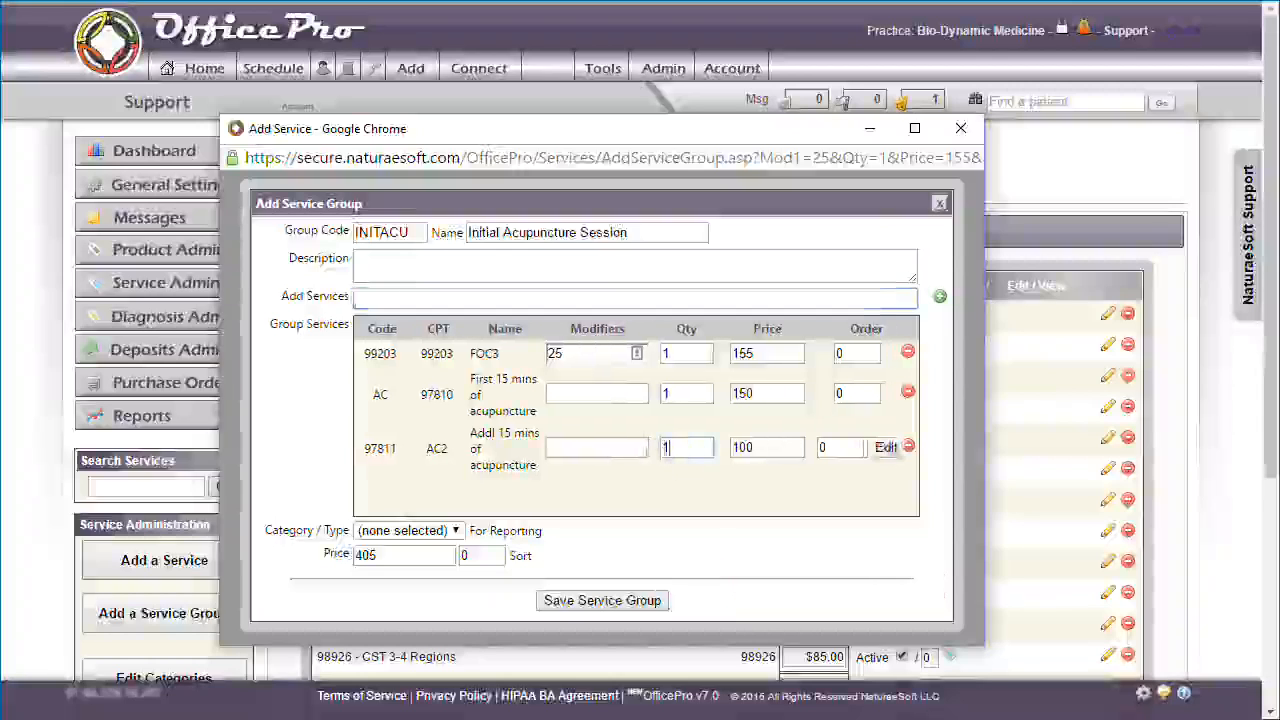
text(2)
click(885, 449)
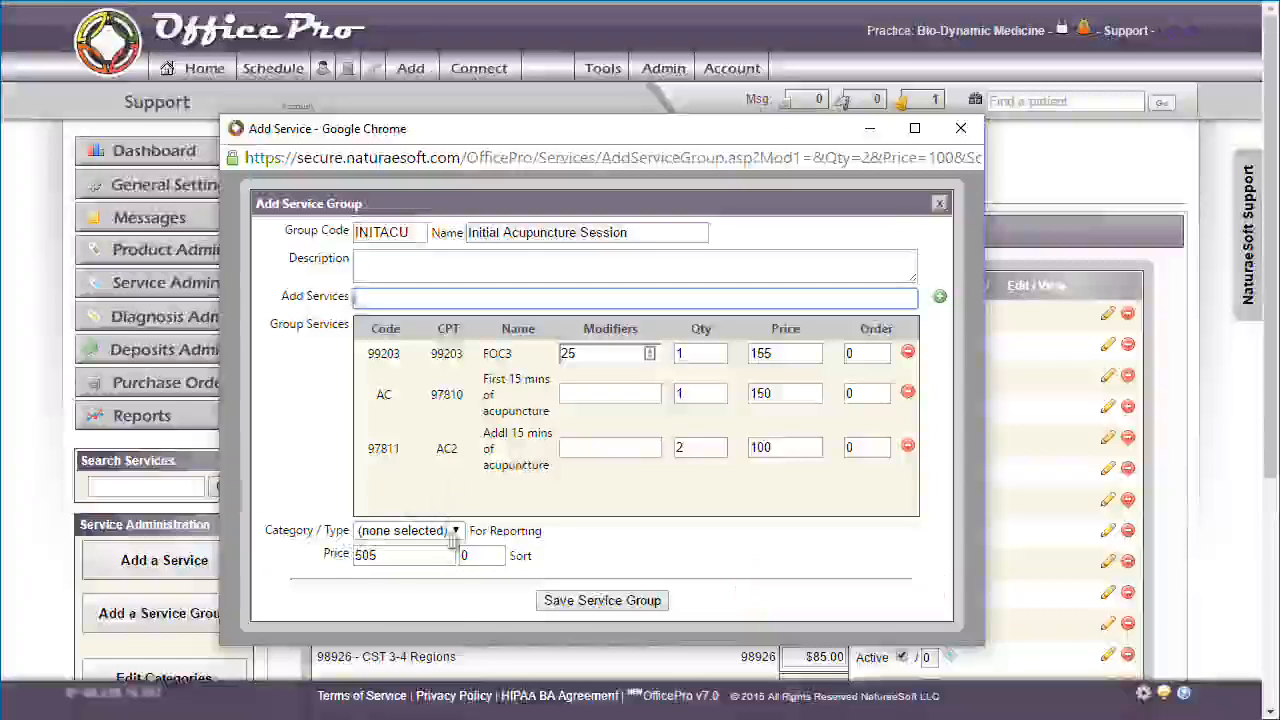
Assign the Evaluation category to the service group and save the group
click(452, 531)
click(390, 566)
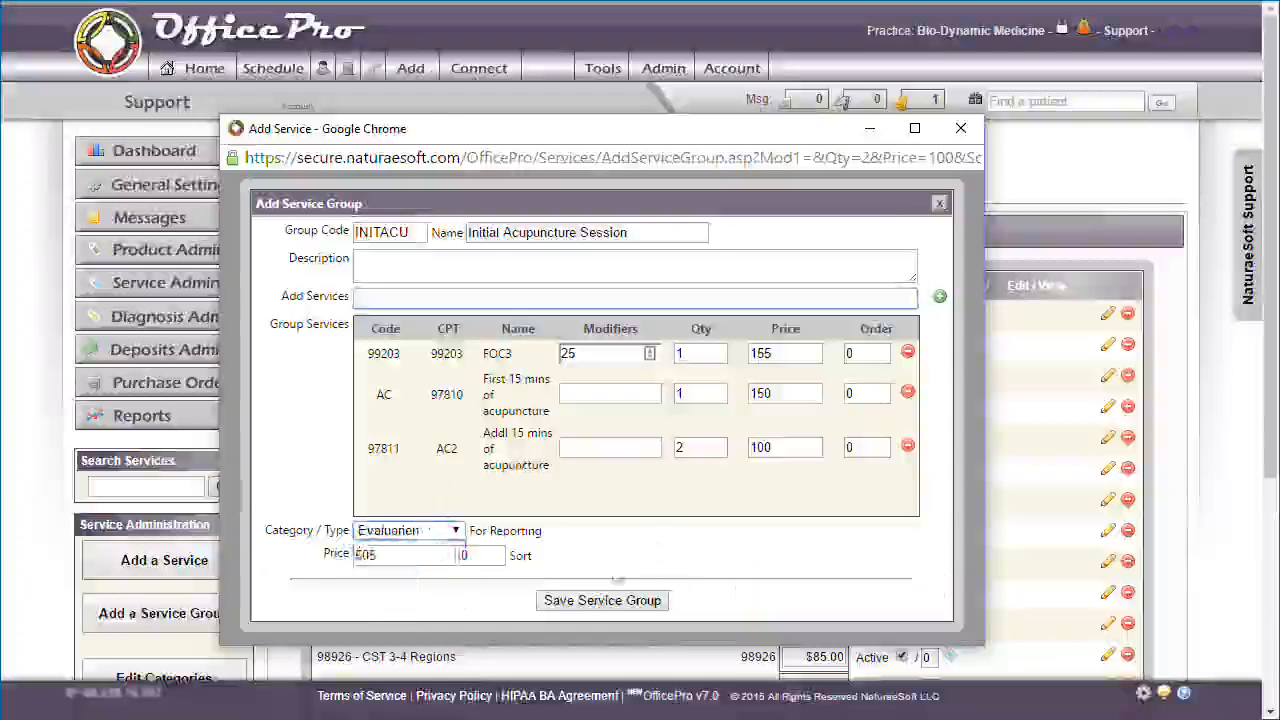
click(598, 606)
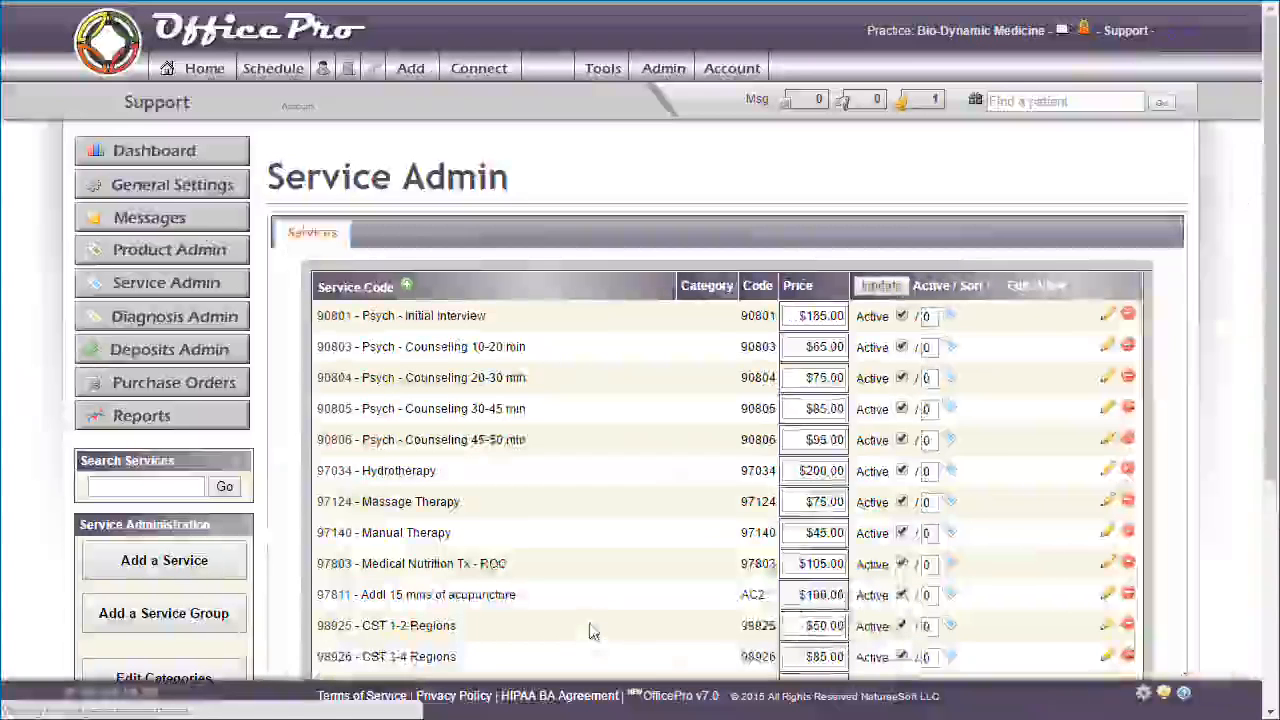
Go to the second page of the service list to check the new service group's entry
scroll(606, 443, down, 5)
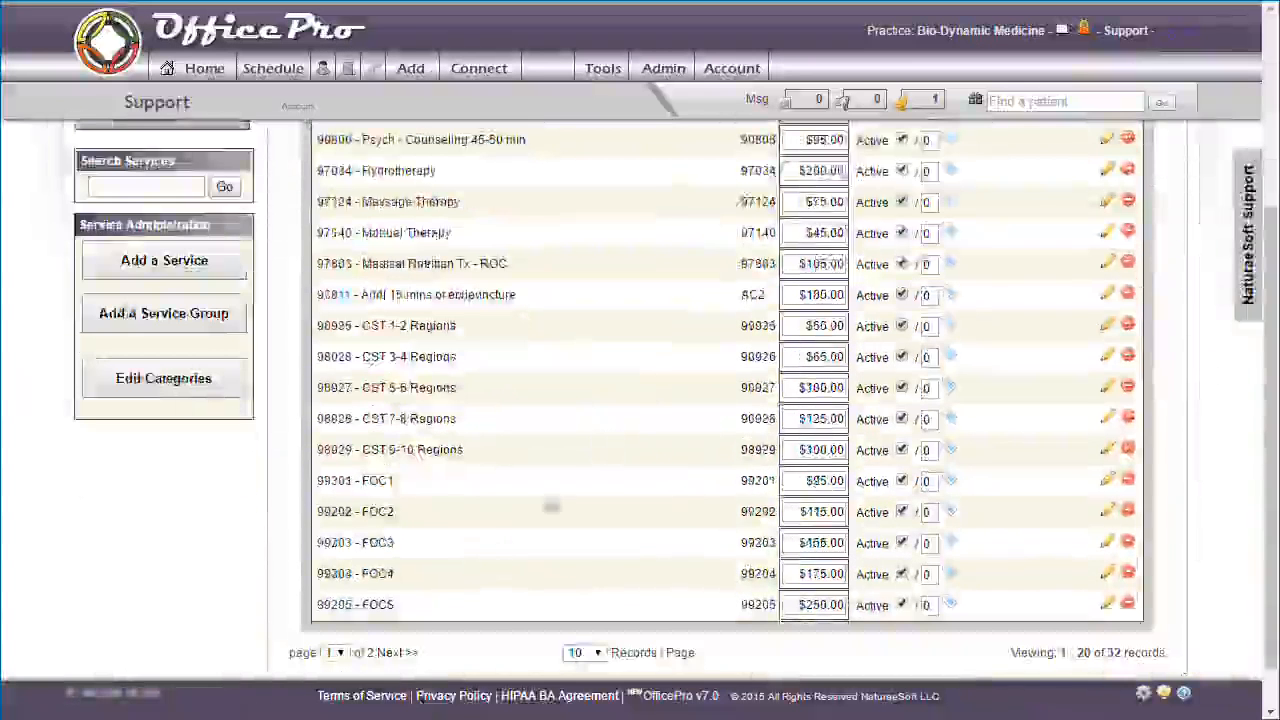
click(397, 653)
scroll(393, 500, down, 5)
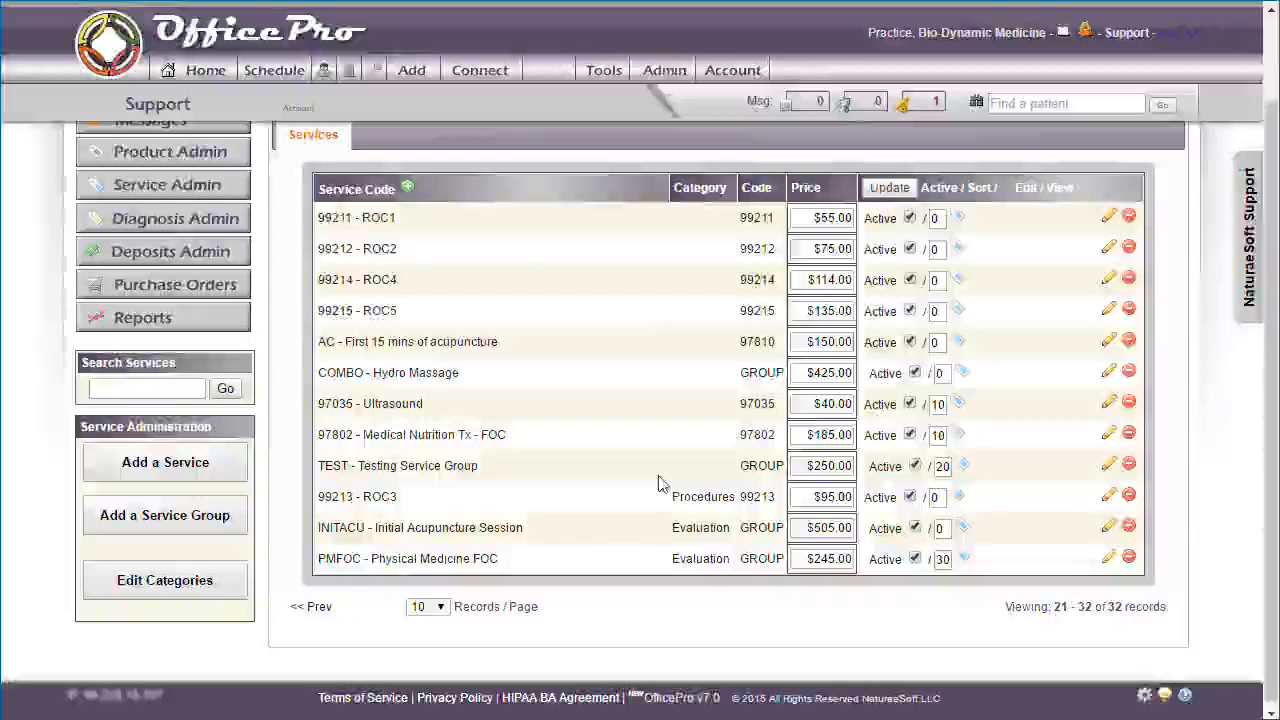
Open the service categories for editing and add a category named Labs
click(196, 593)
drag(326, 0, 484, 90)
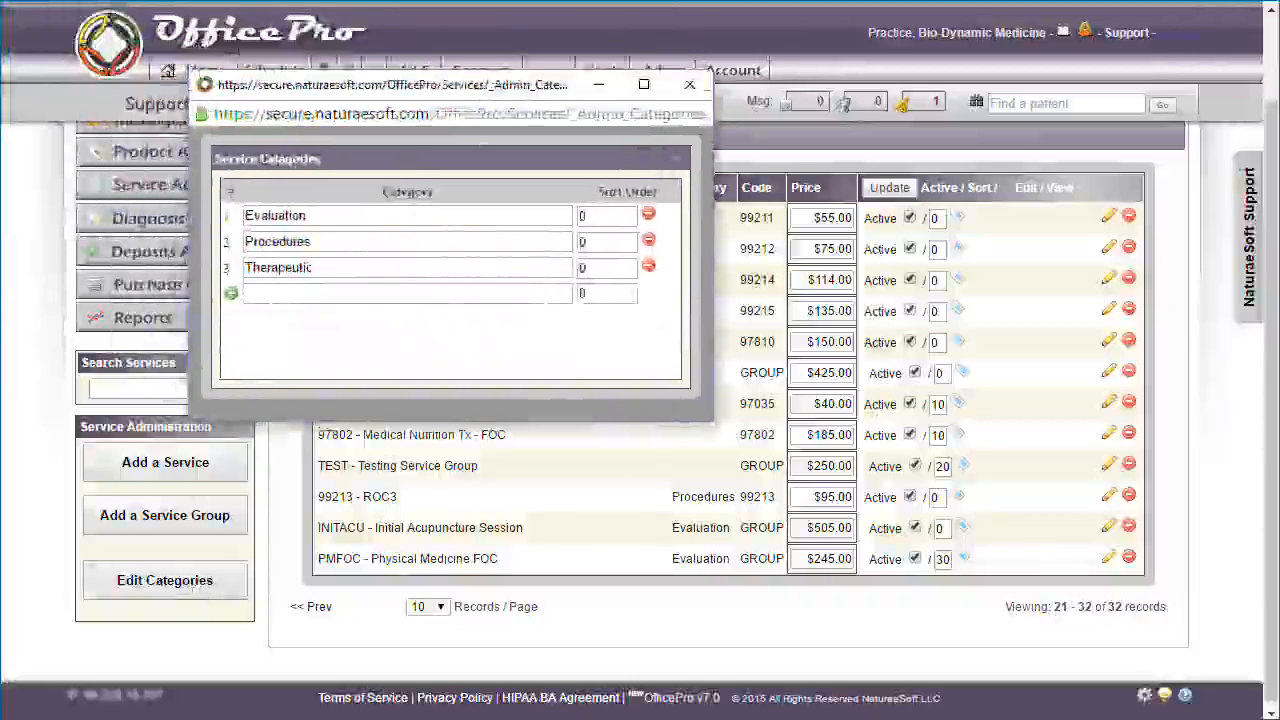
click(324, 293)
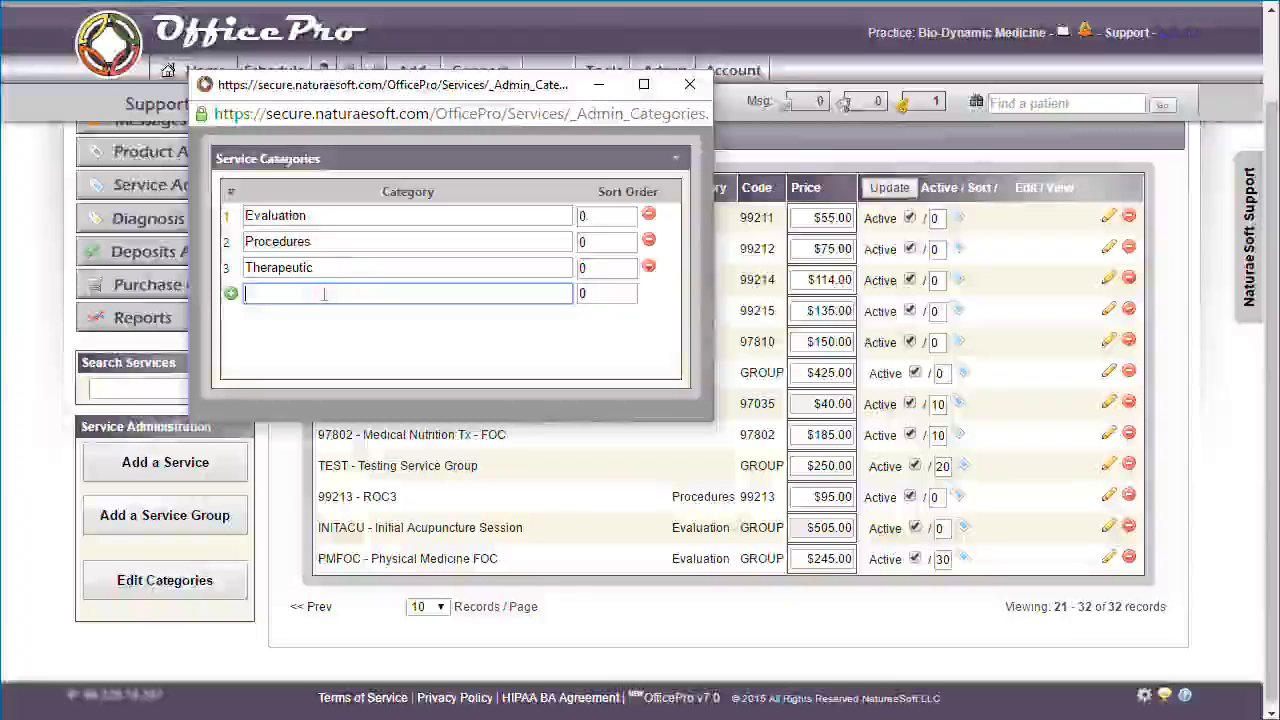
text(Labs)
click(590, 293)
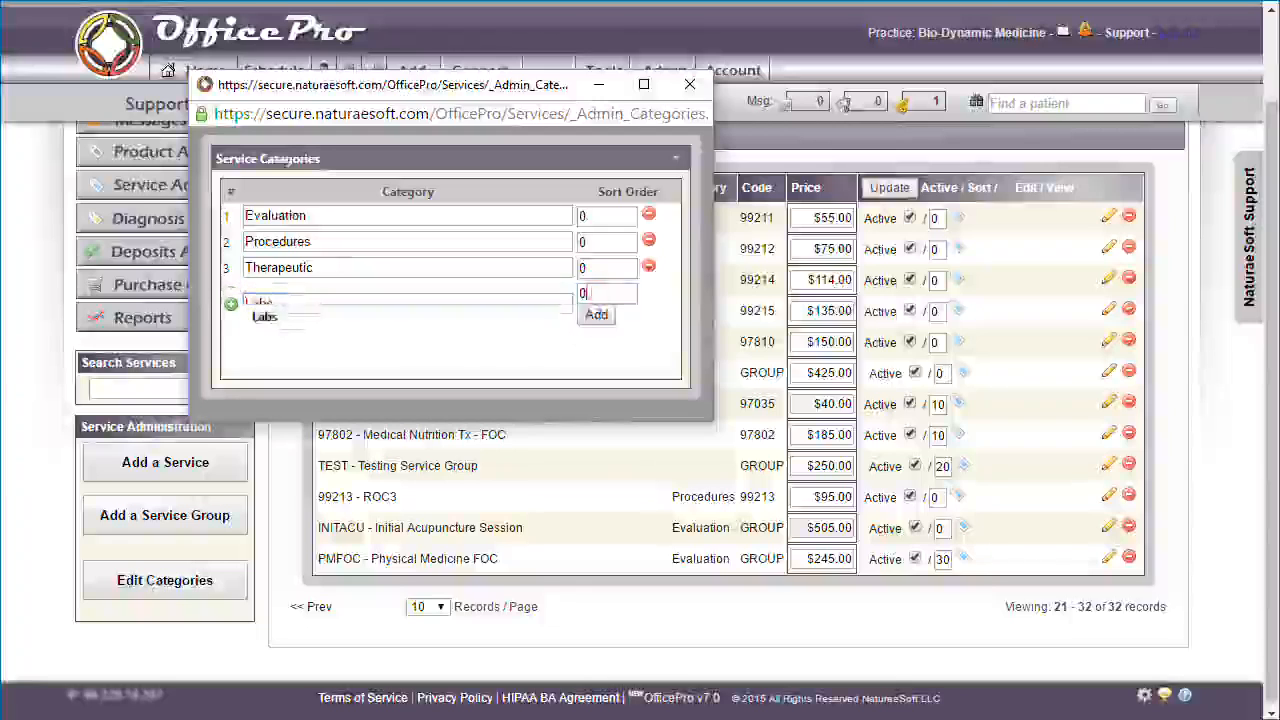
click(598, 315)
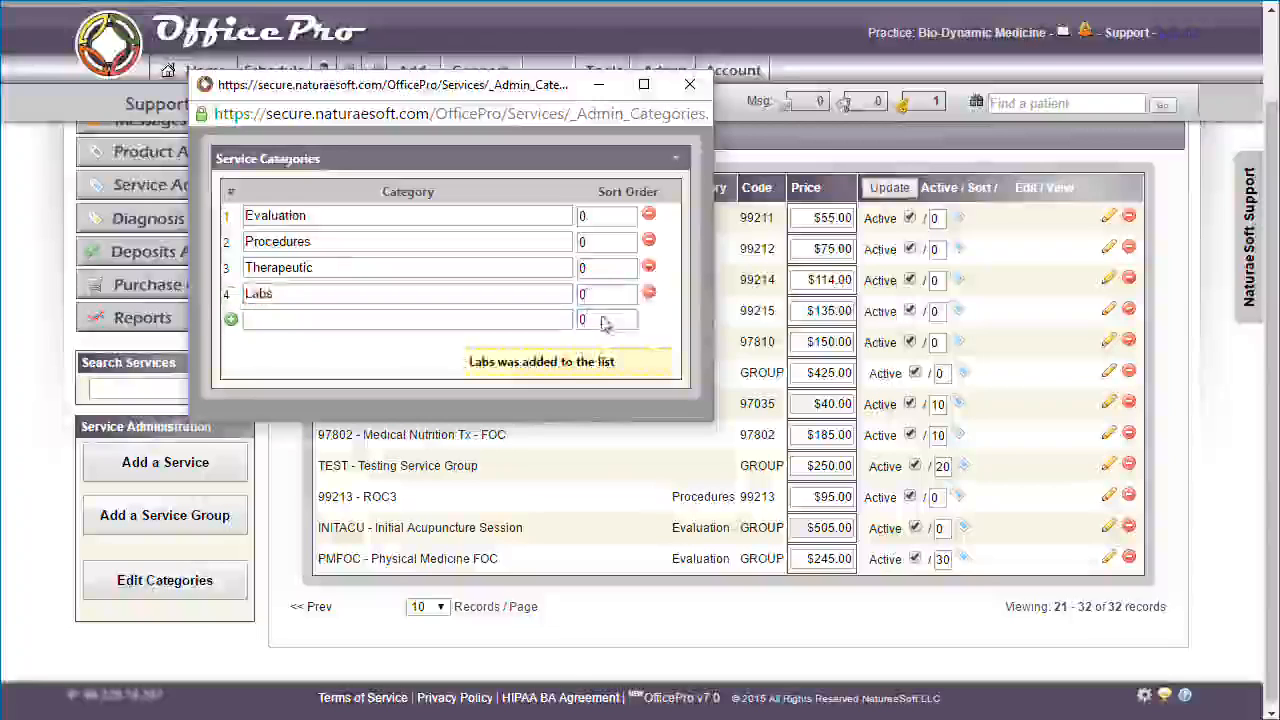
Rename the Therapeutic category as Therapeutics, save it, and close the category editor
click(335, 267)
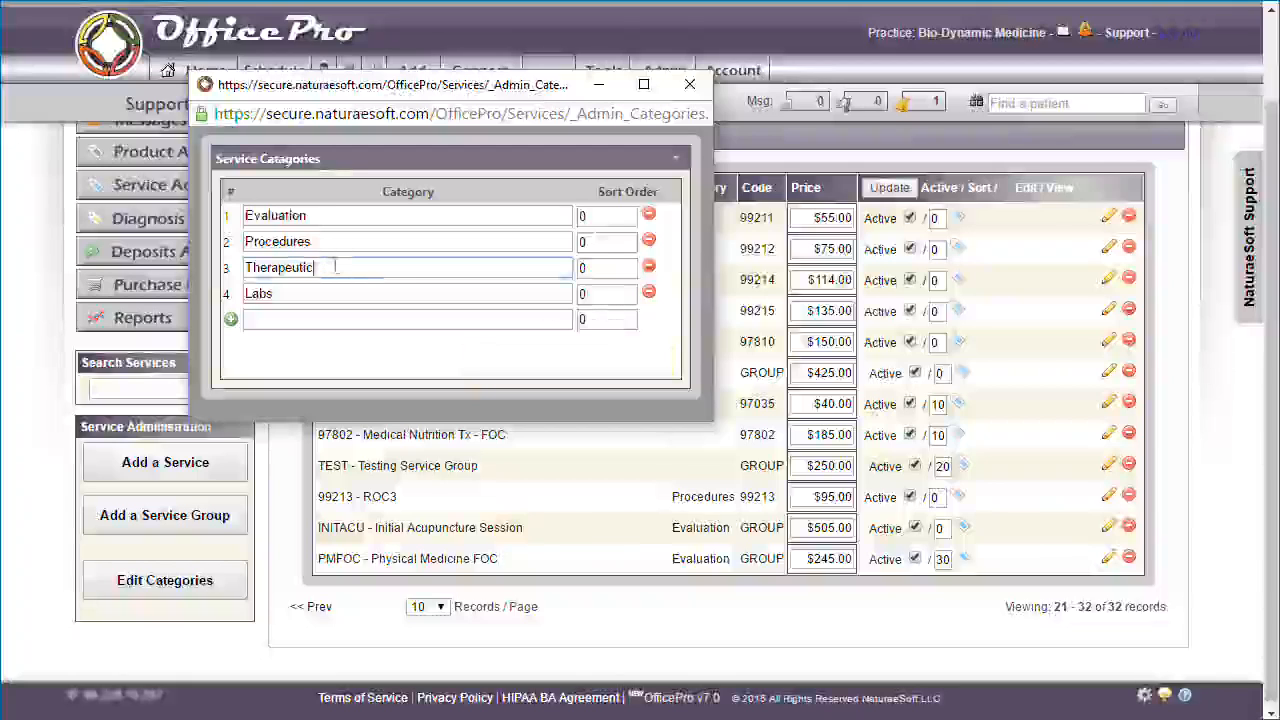
text(s)
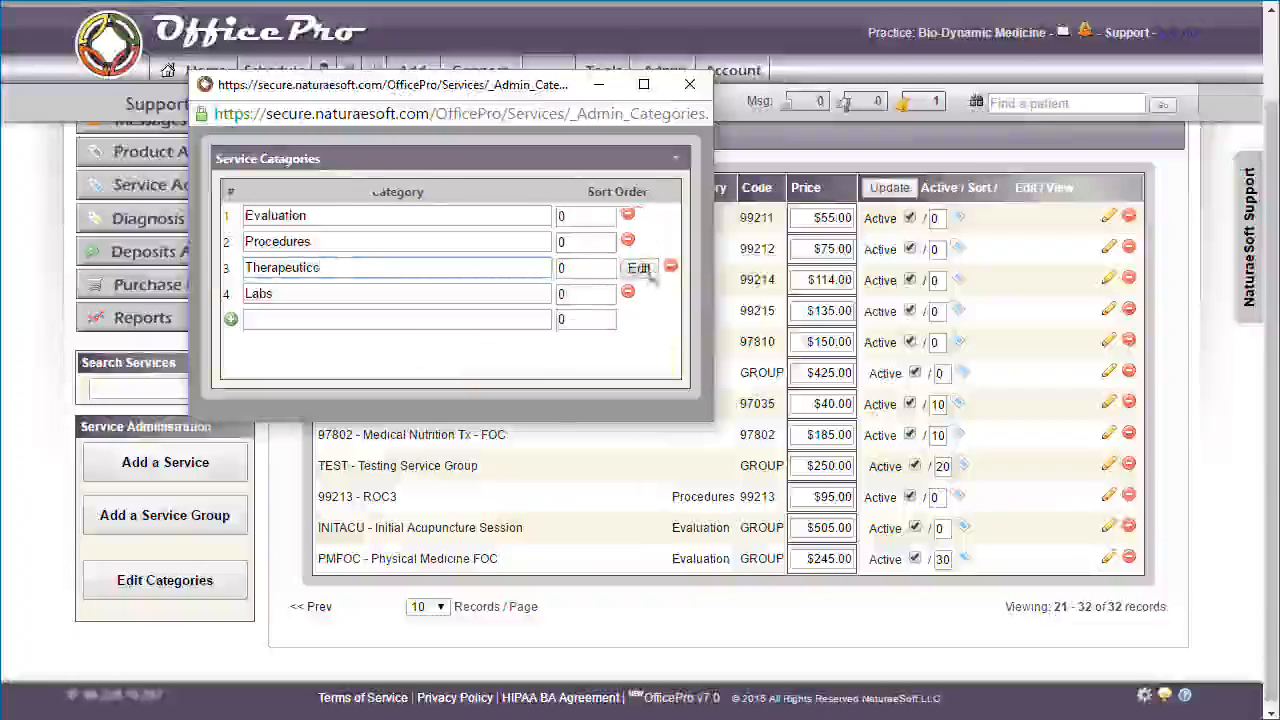
click(648, 269)
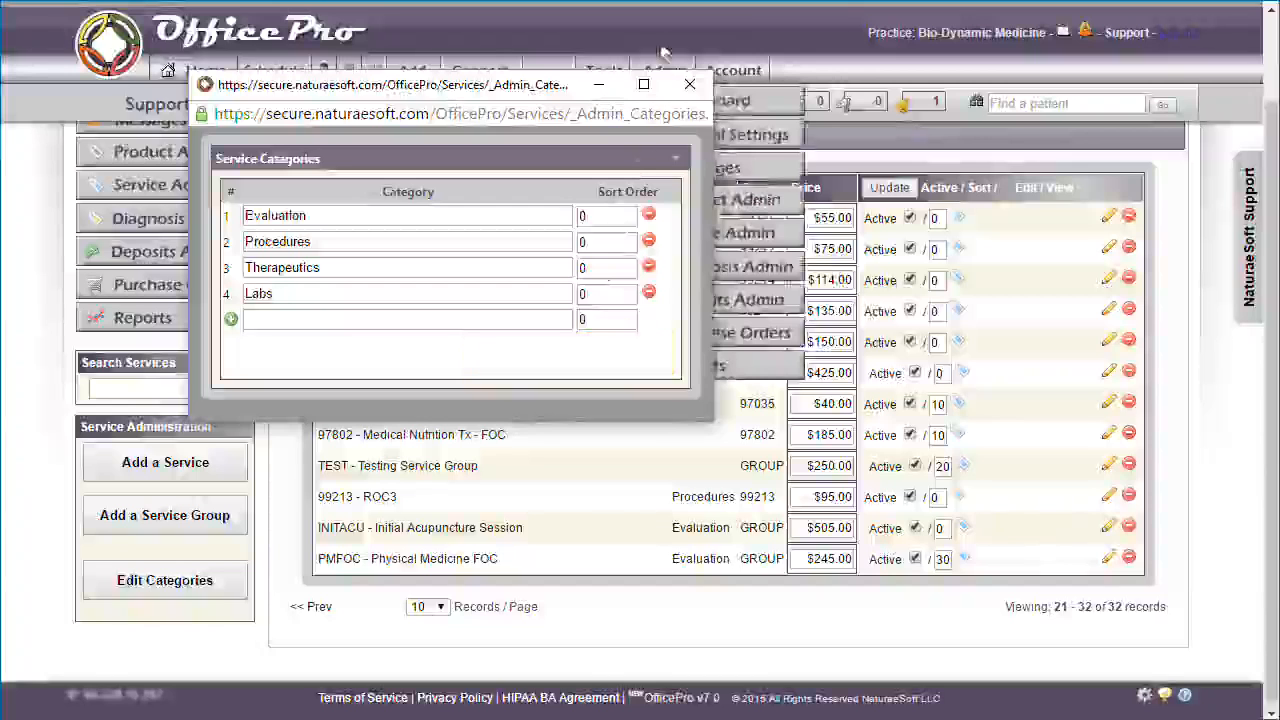
click(689, 84)
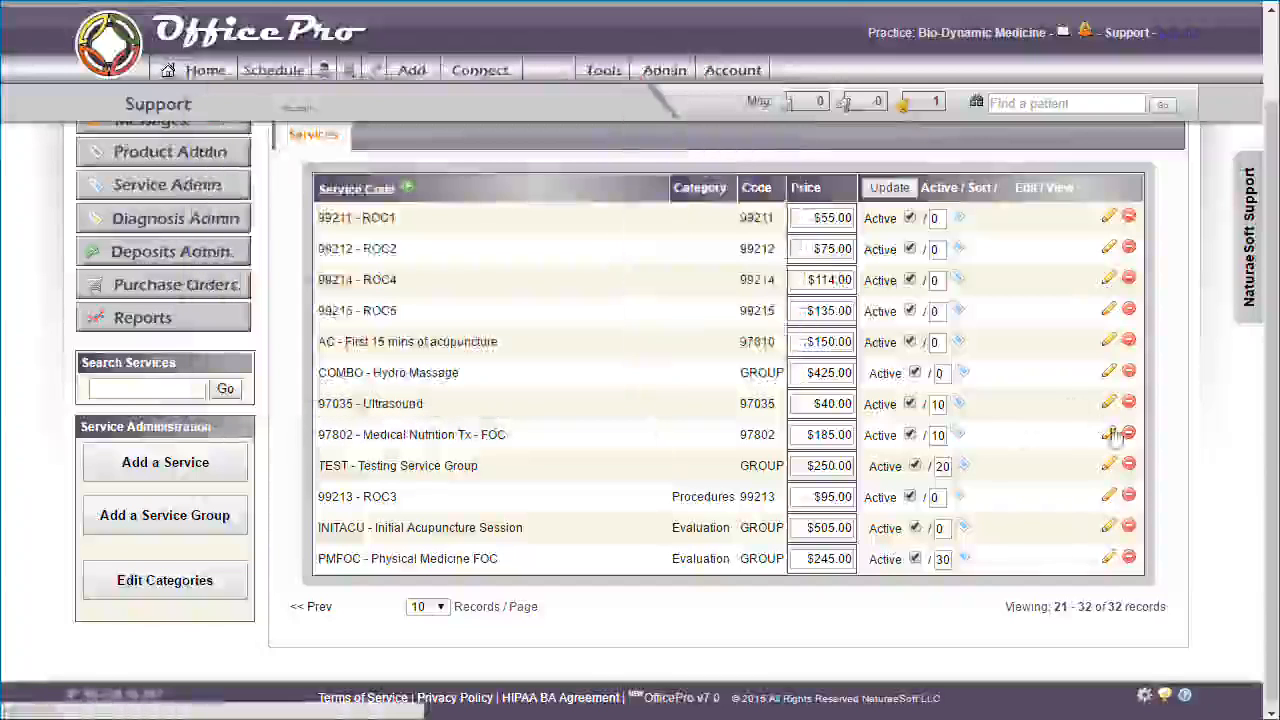
Edit service 99214 (ROC4) to set its reporting type to Procedures and save the service
click(1110, 282)
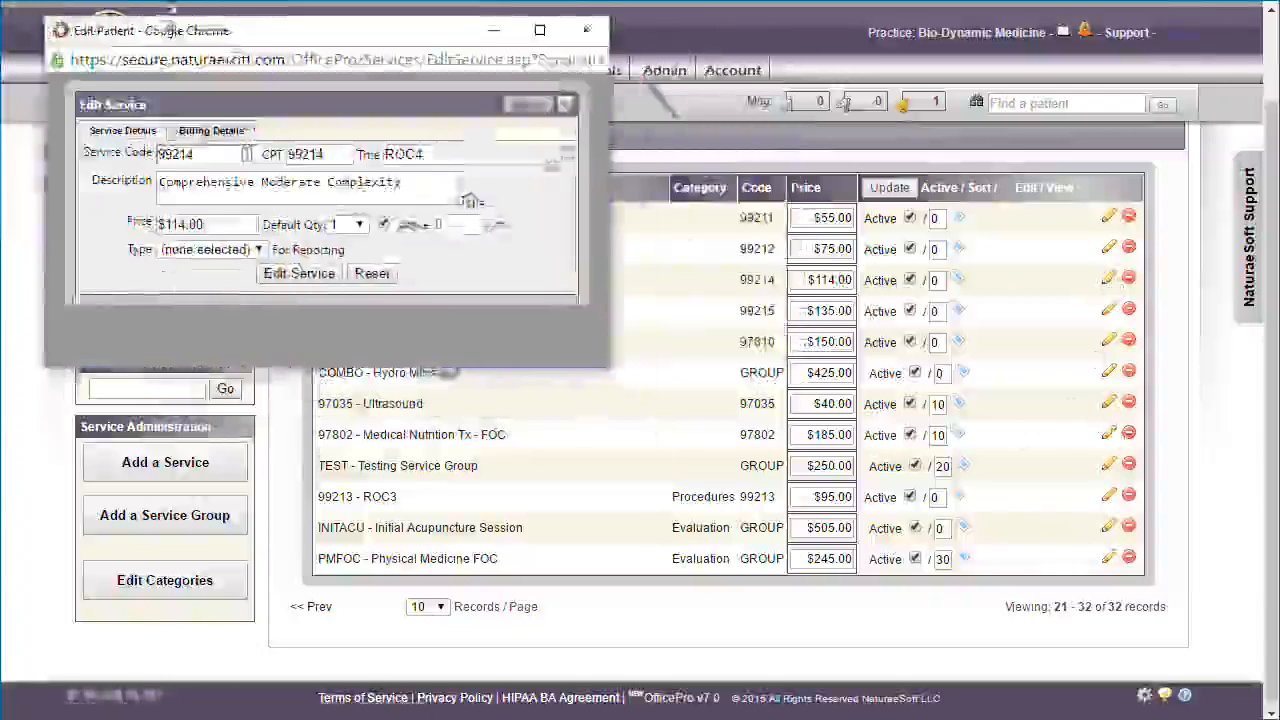
click(318, 332)
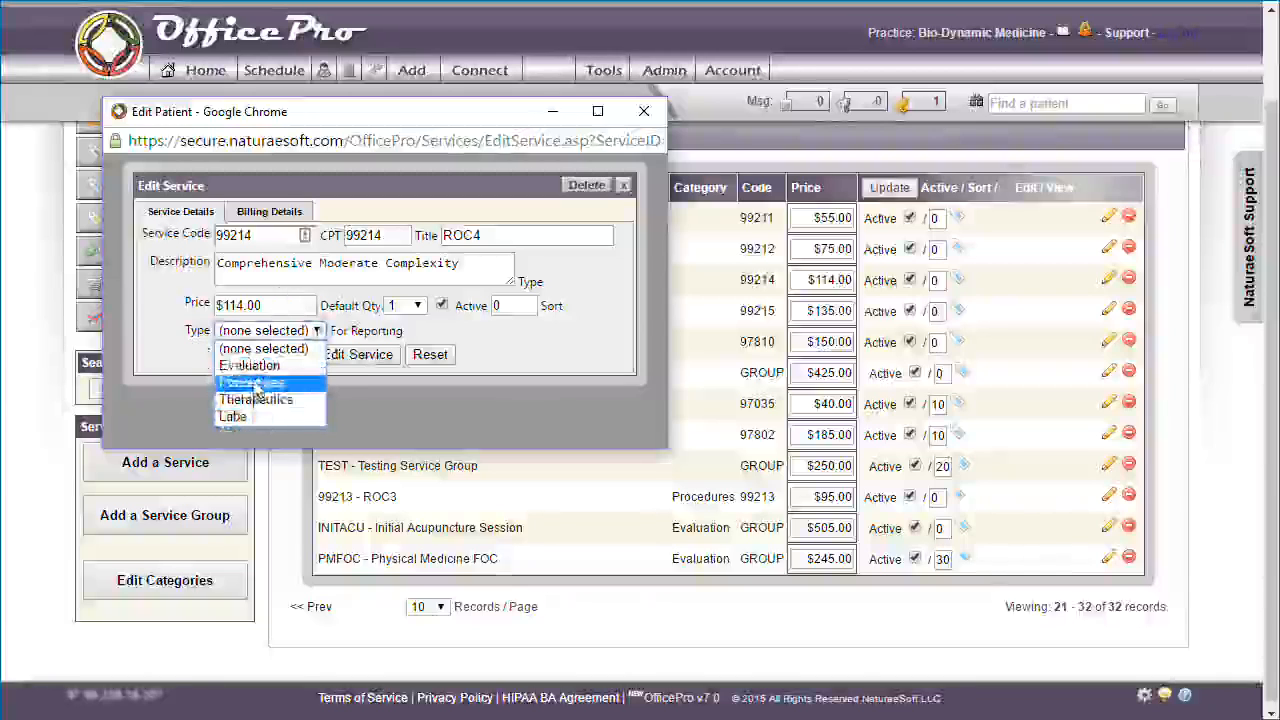
click(256, 383)
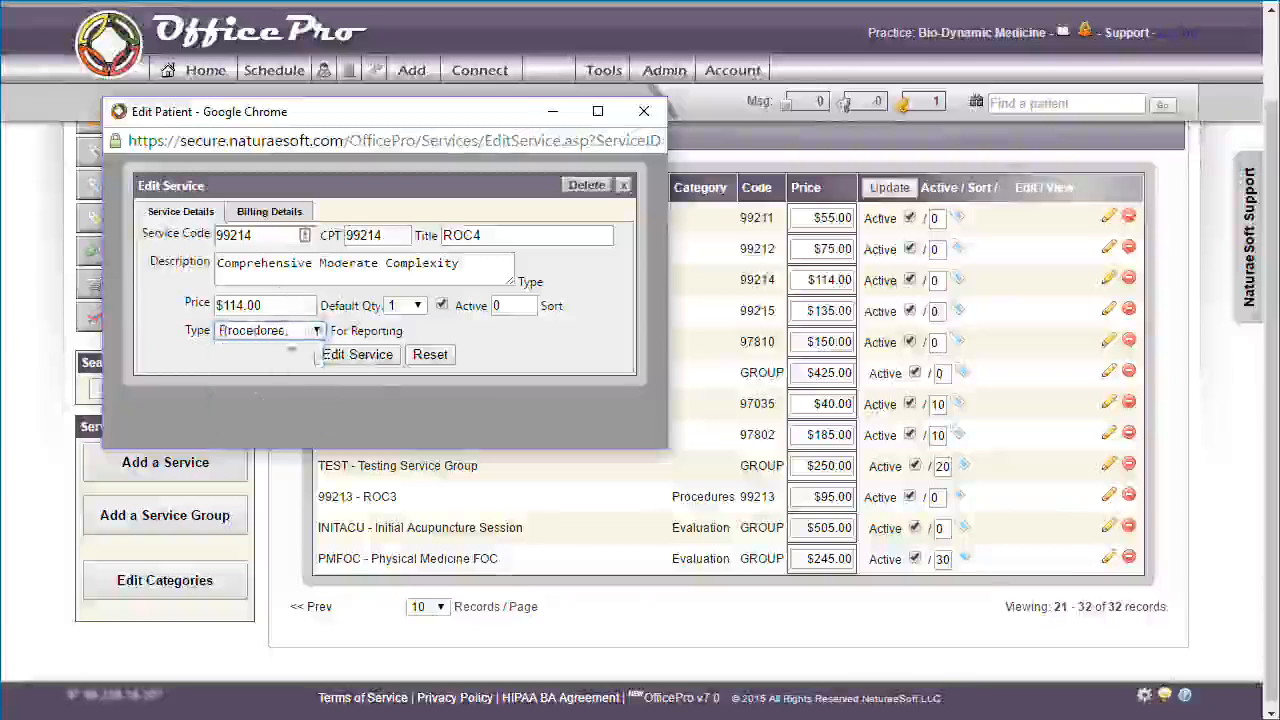
click(360, 357)
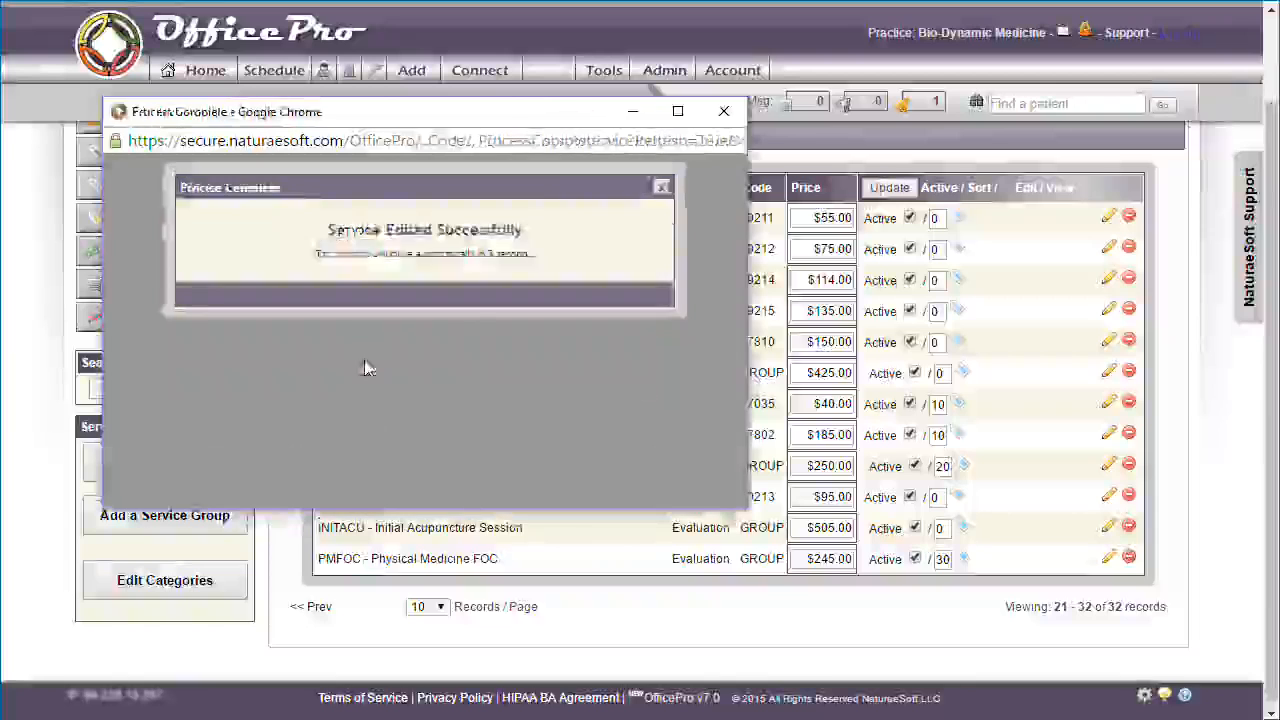